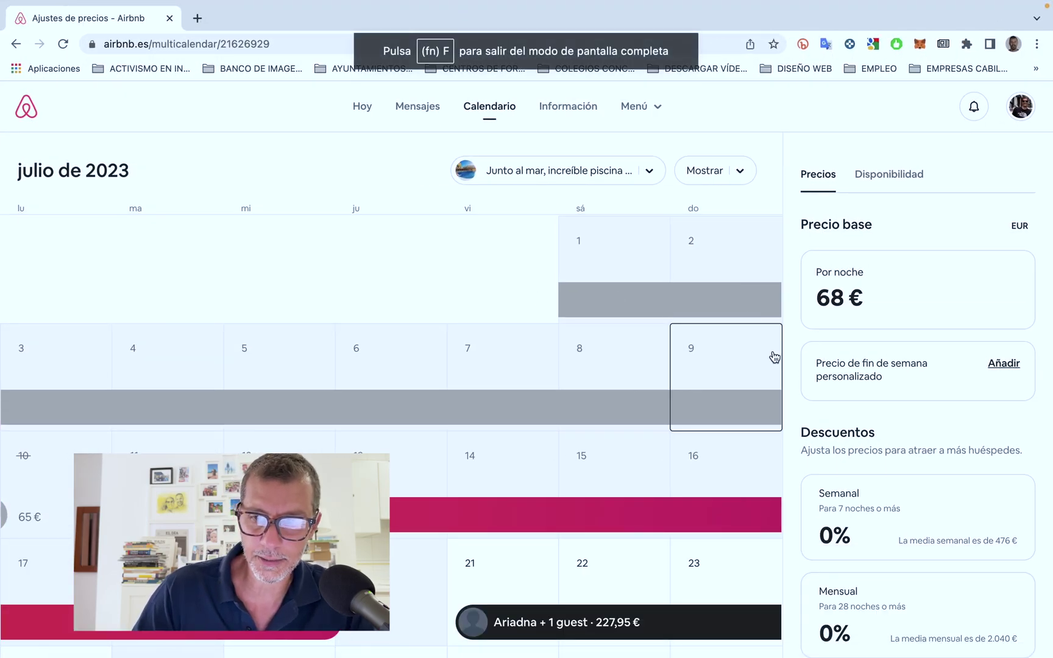
Switch the calendar to the yearly view and look over the 2023 prices and bookings from July to December
scroll(964, 419, "down", 1)
scroll(963, 419, "up", 1)
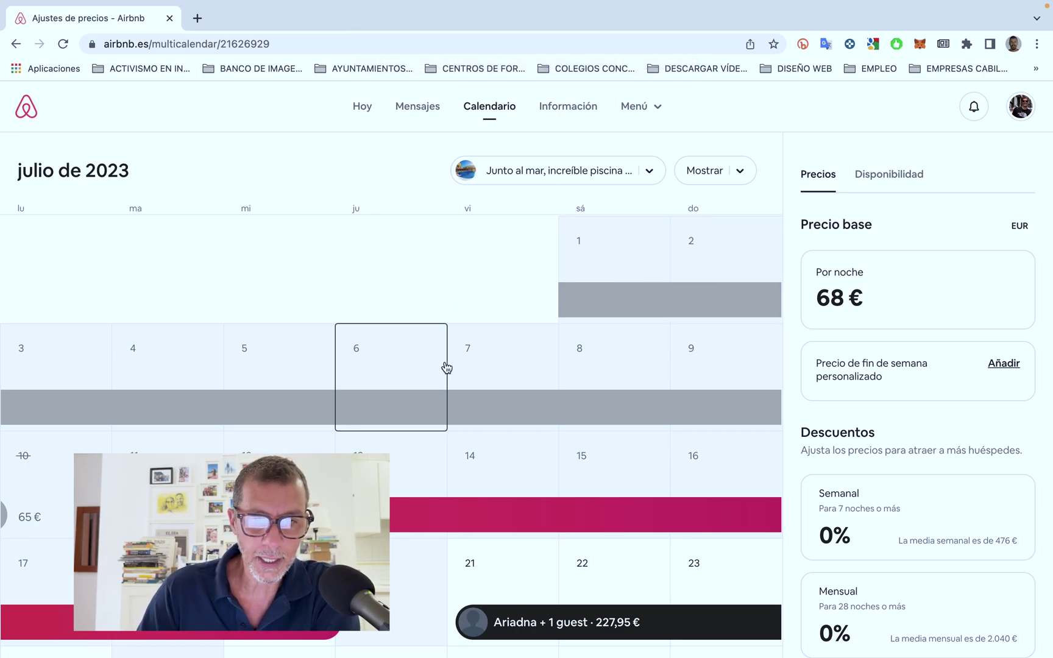
left_click(742, 173)
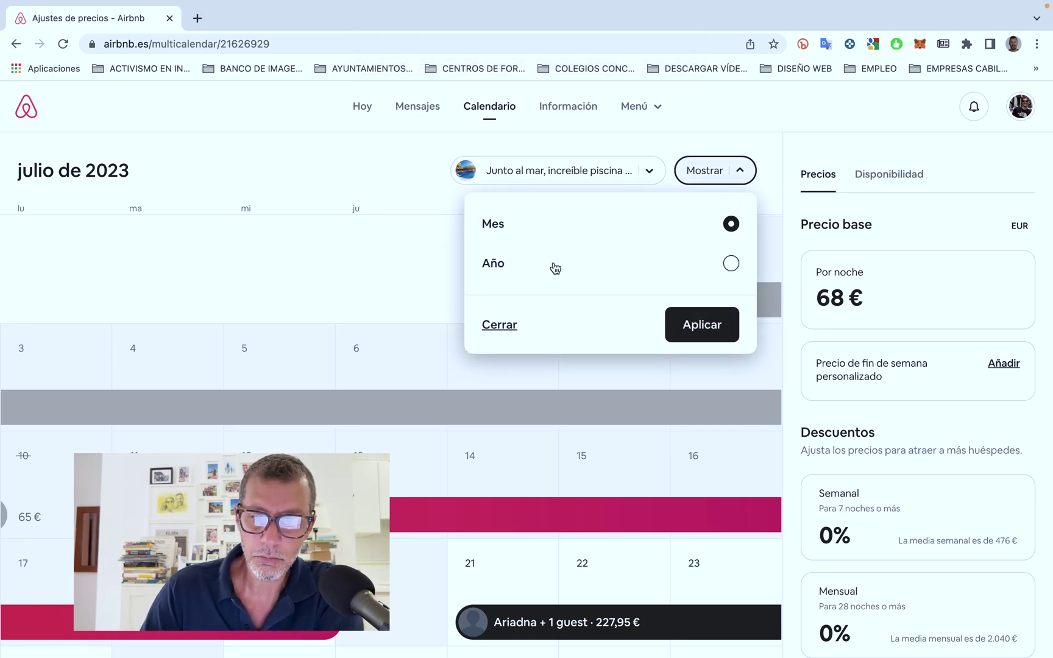
left_click(731, 263)
left_click(705, 314)
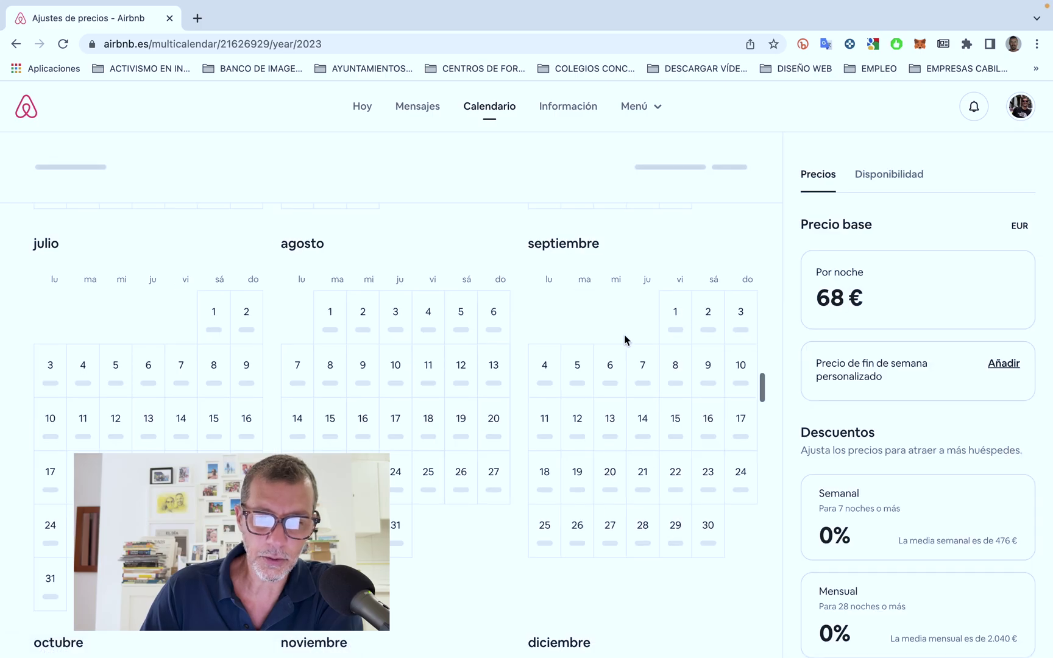
scroll(439, 454, "down", 8)
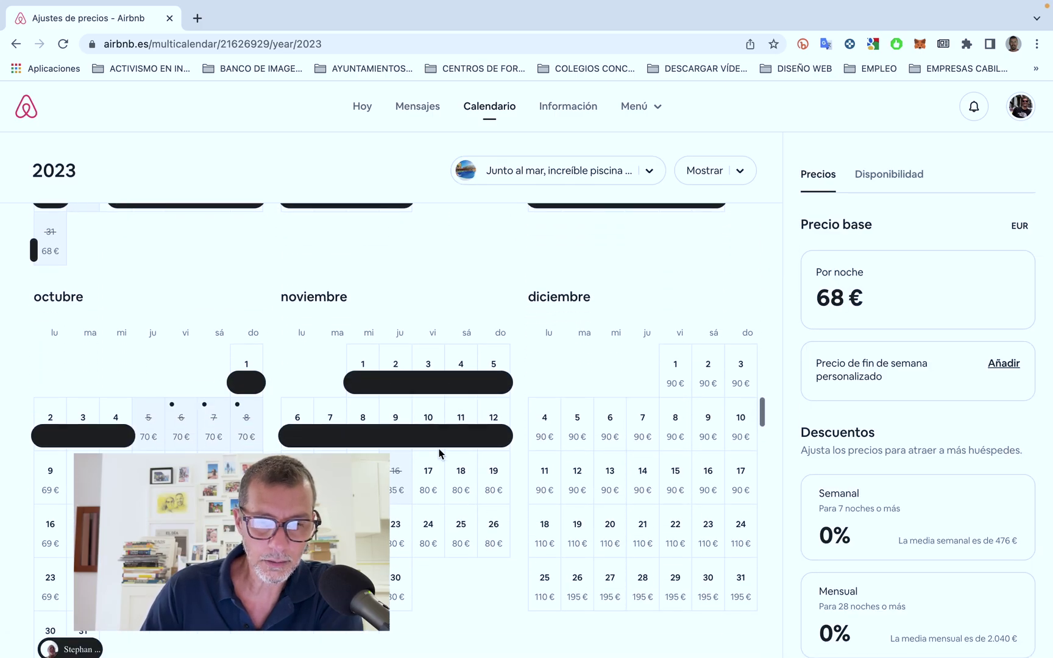
scroll(439, 453, "up", 6)
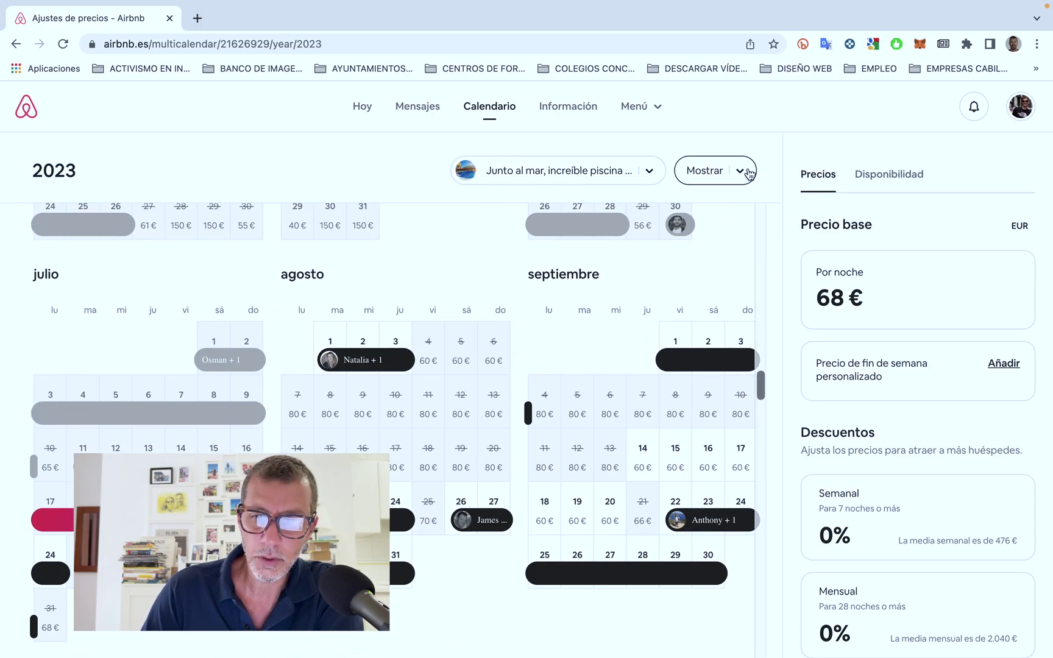
Return the calendar to the monthly view and look over July and August 2023
left_click(745, 173)
left_click(731, 224)
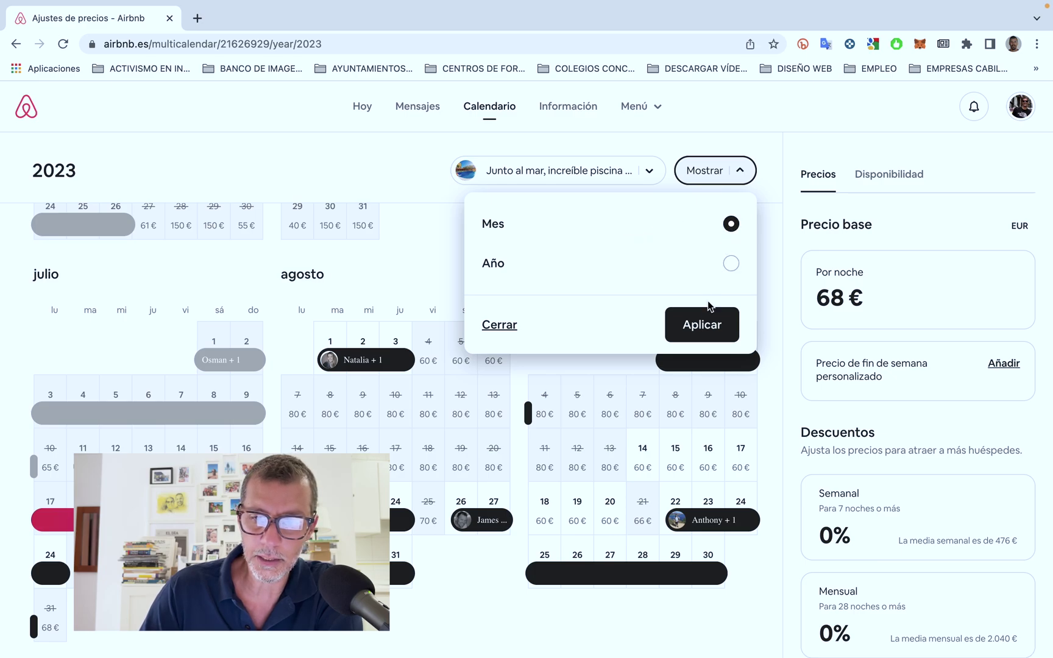
left_click(705, 322)
scroll(517, 442, "down", 10)
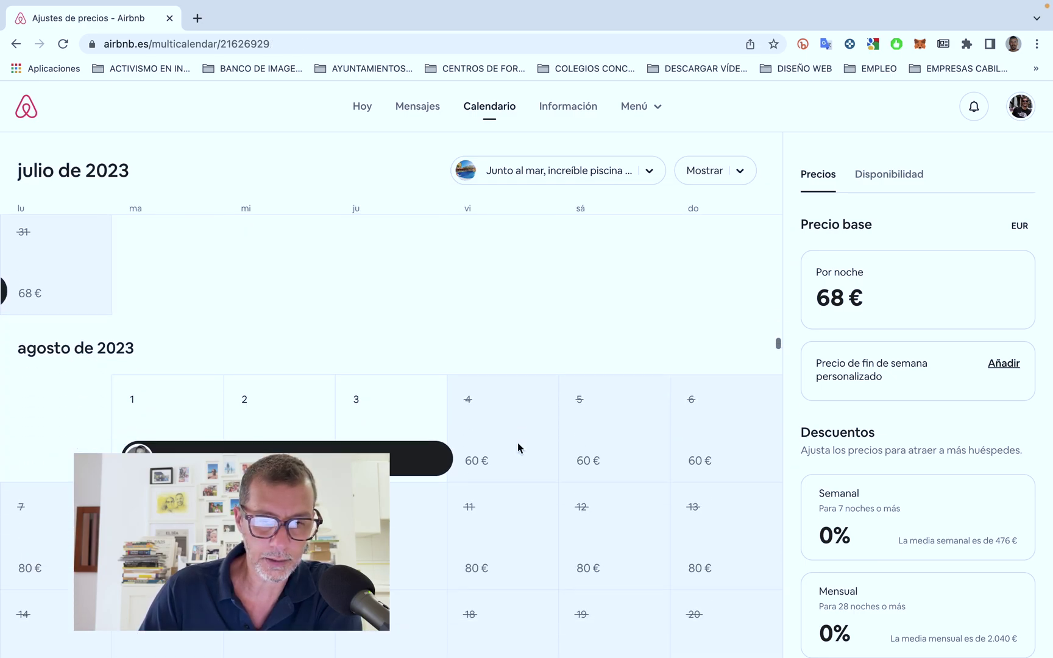
scroll(517, 442, "up", 5)
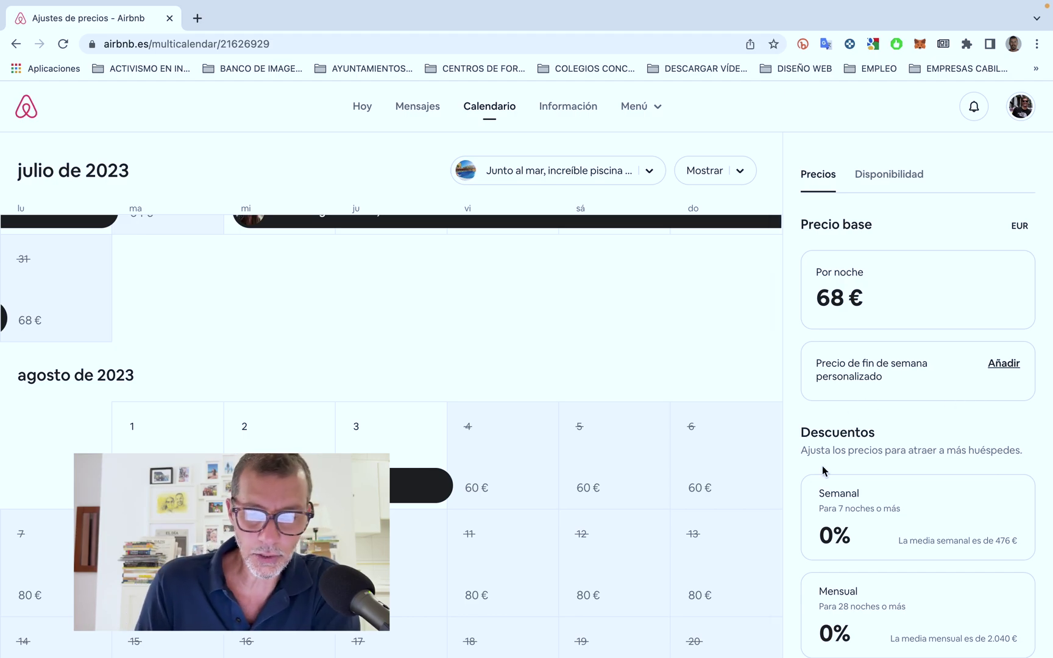
scroll(883, 327, "down", 1)
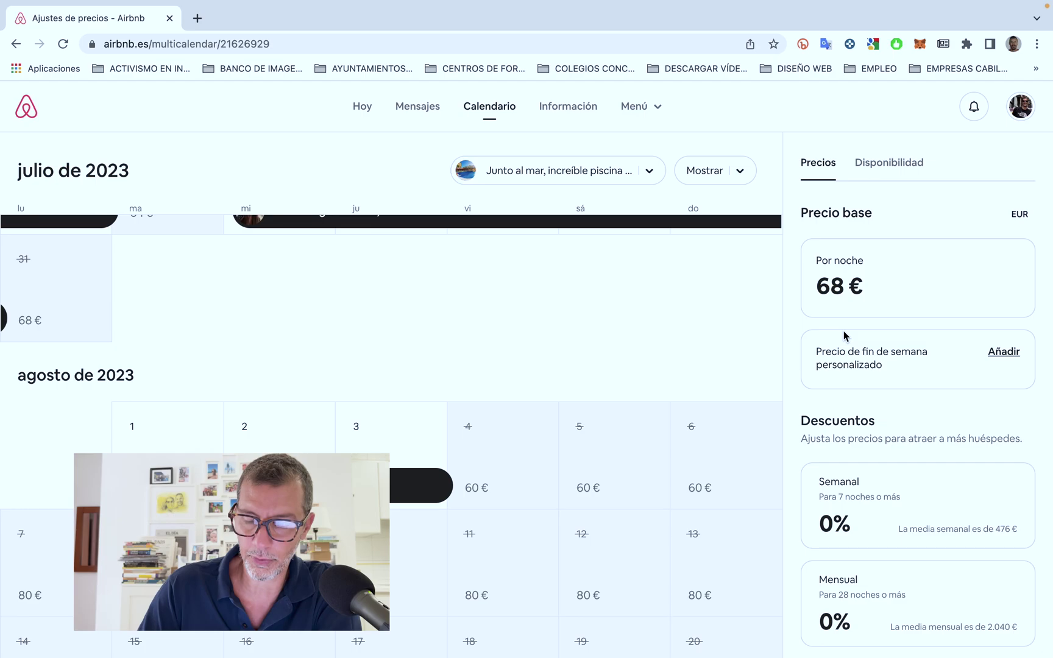
Set the nightly price for 15–16 September 2023 to 70 € and save it
scroll(602, 454, "down", 15)
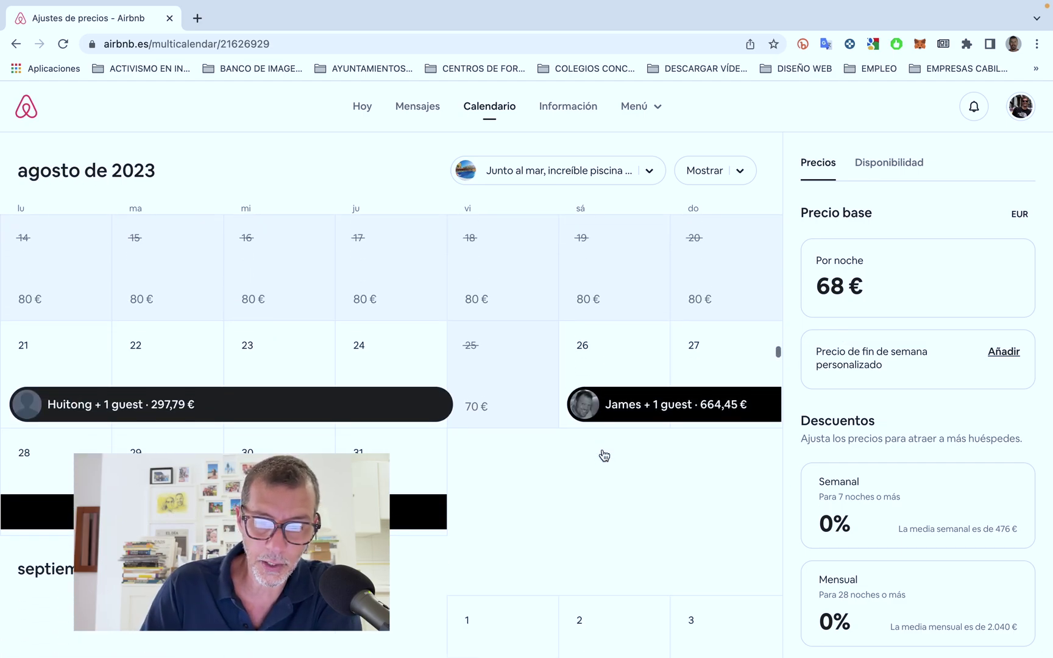
scroll(602, 454, "up", 3)
left_click_drag(495, 308, 644, 317)
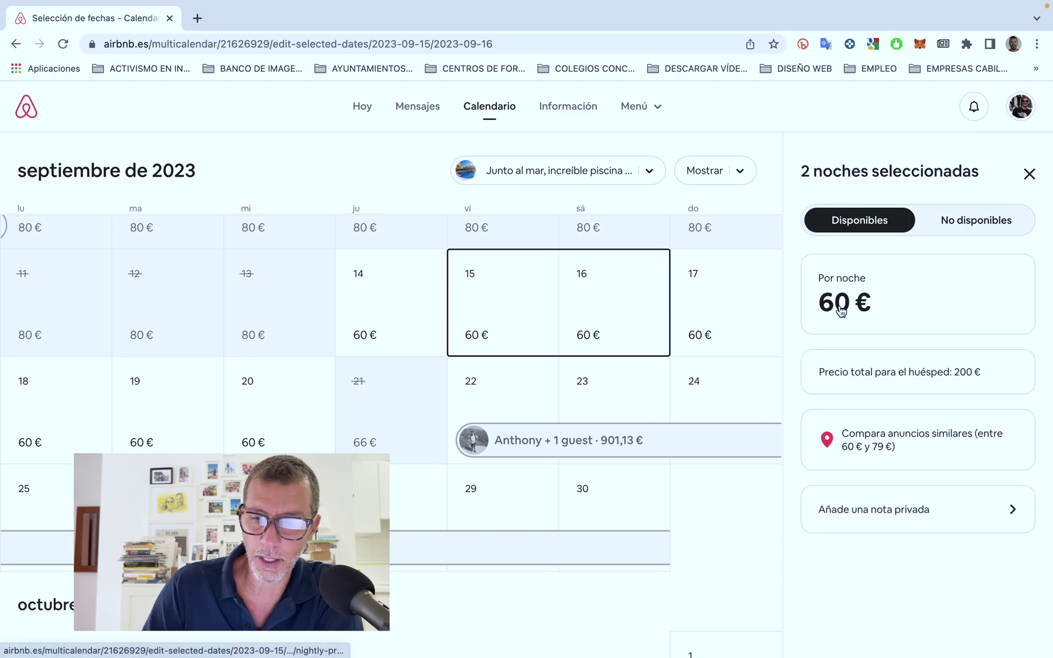
left_click(841, 301)
double_click(943, 269)
type("70")
left_click(895, 551)
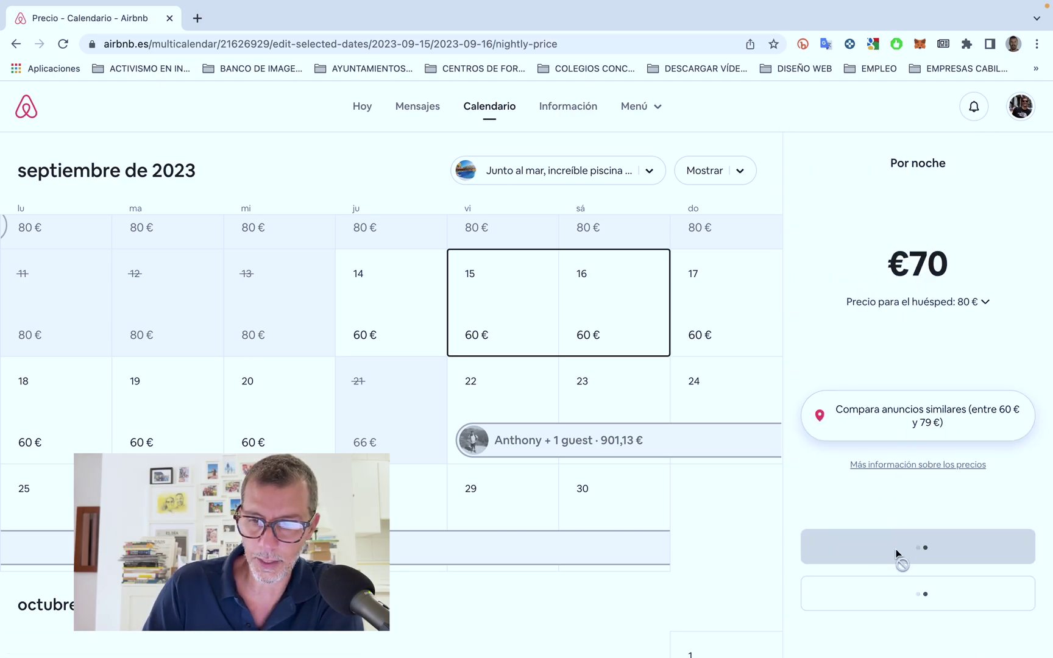
Set the nightly price for 14–17 September 2023 to 60 €, save it, and close the date selection
left_click(416, 315, "shift")
left_click(698, 315, "shift")
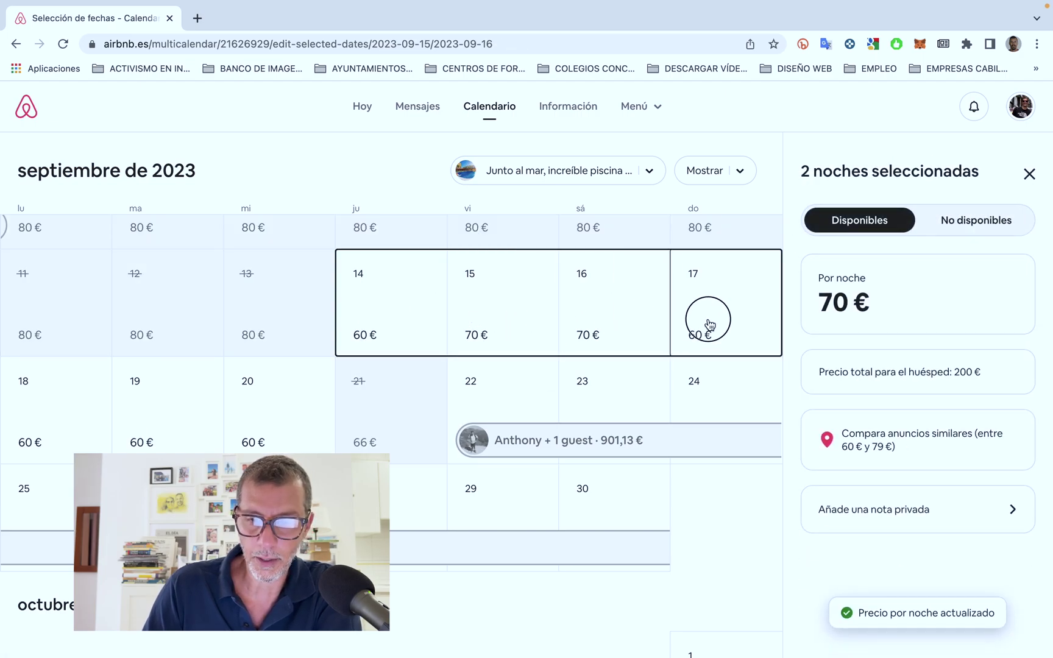
left_click(830, 305)
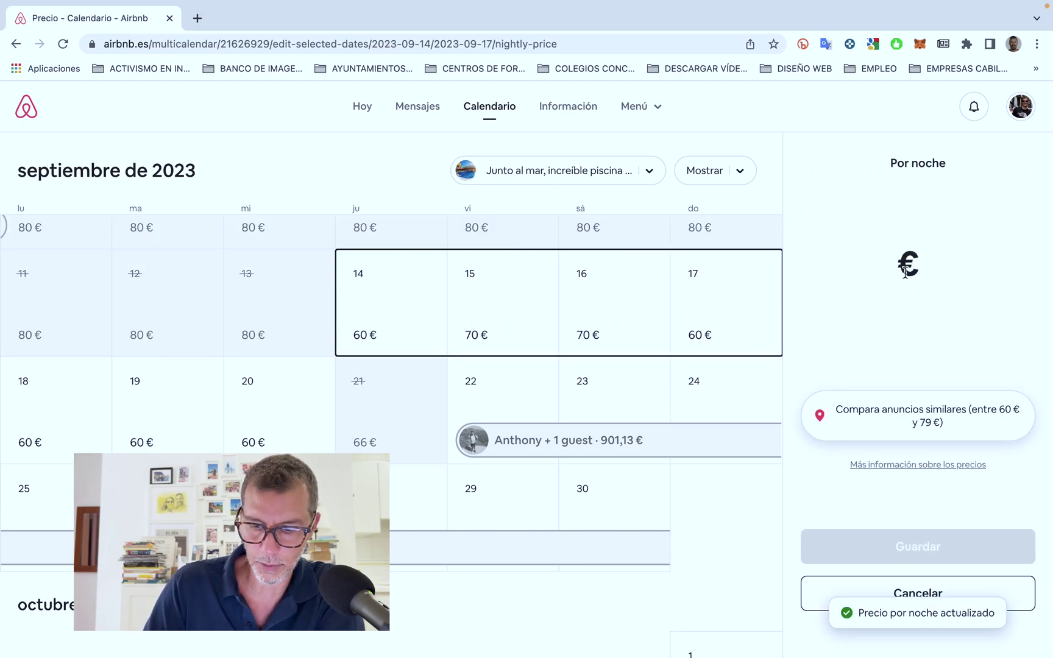
type("60")
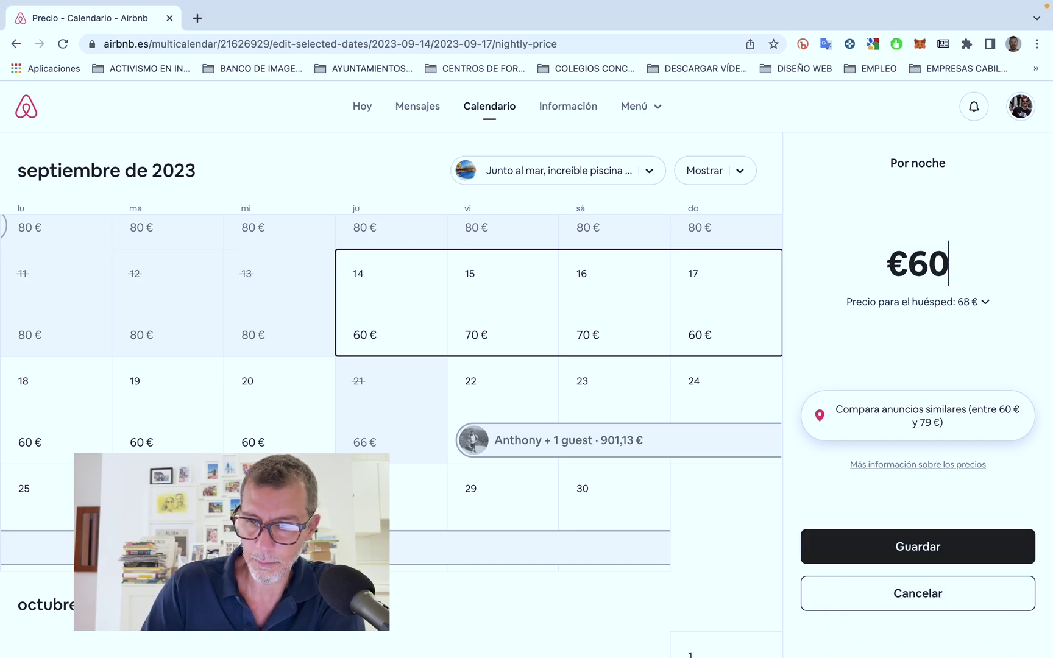
left_click(895, 545)
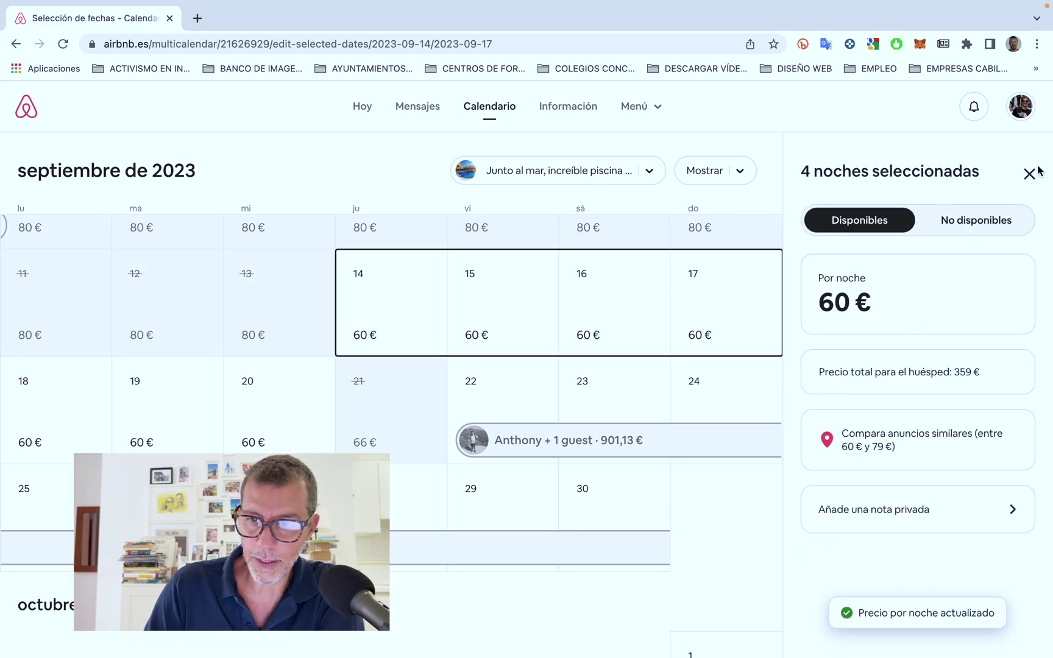
left_click(1030, 176)
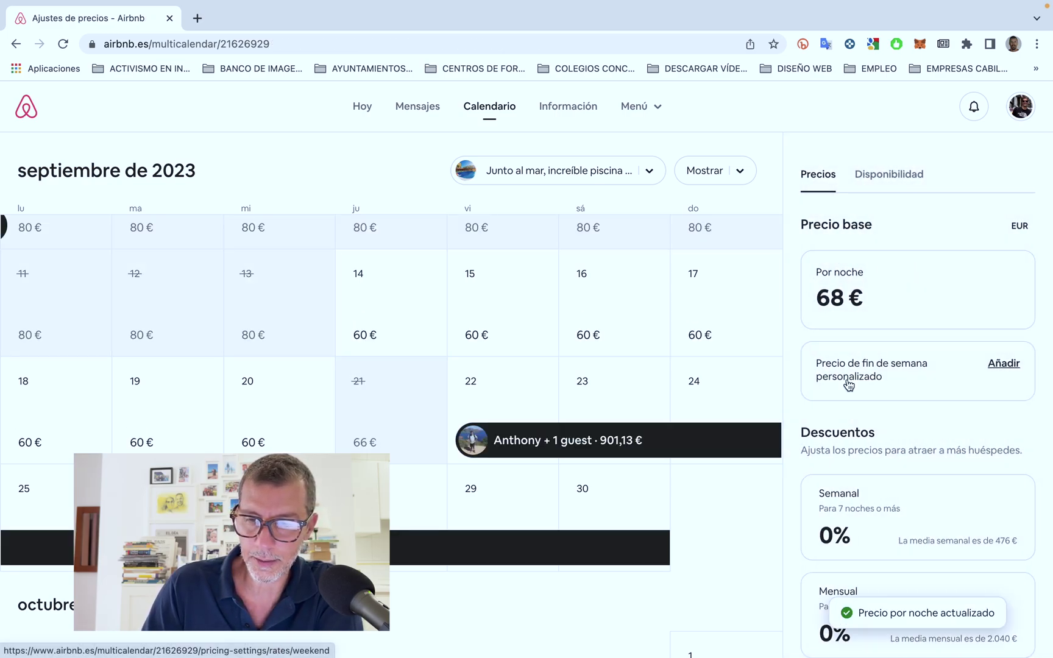
Examine the price settings for the base price, custom weekend price, weekly and monthly discounts, further discounts and promotions
scroll(887, 390, "down", 1)
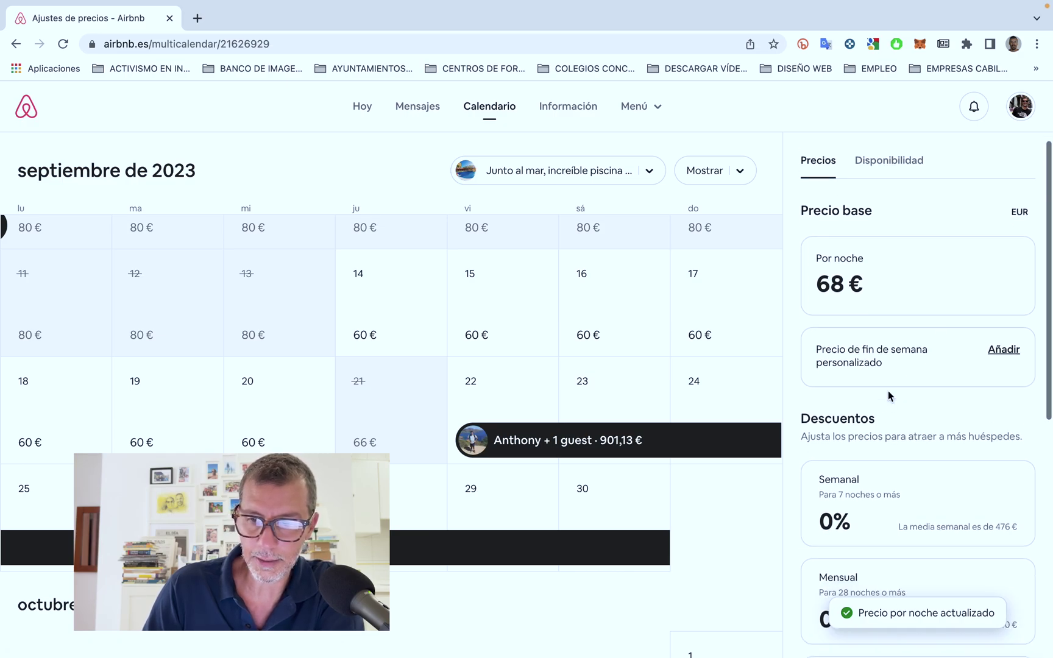
scroll(886, 385, "down", 1)
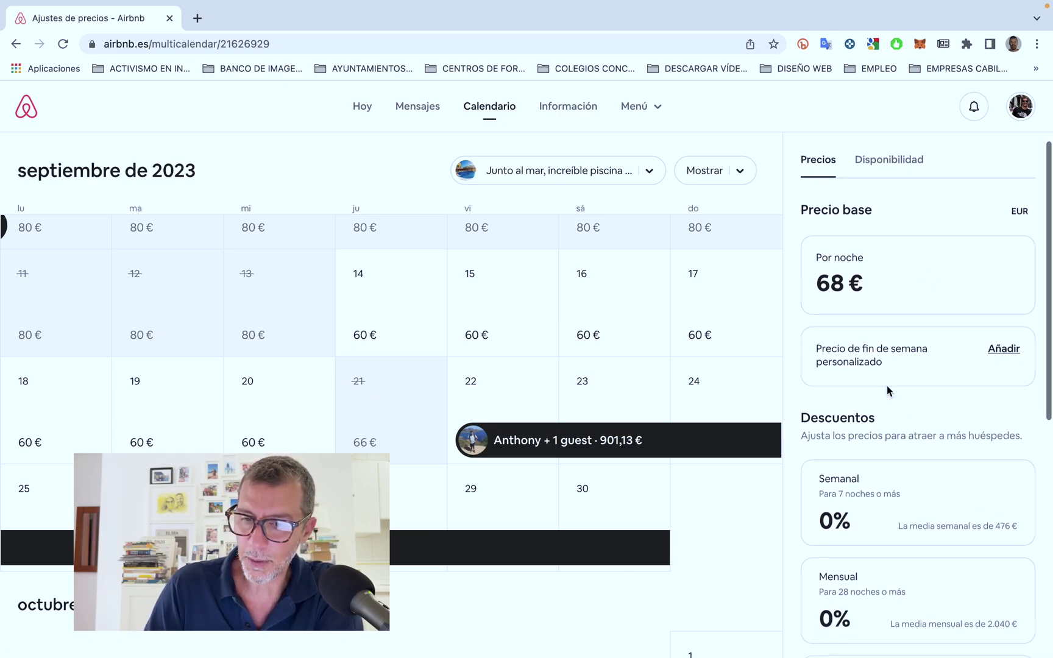
scroll(961, 361, "down", 1)
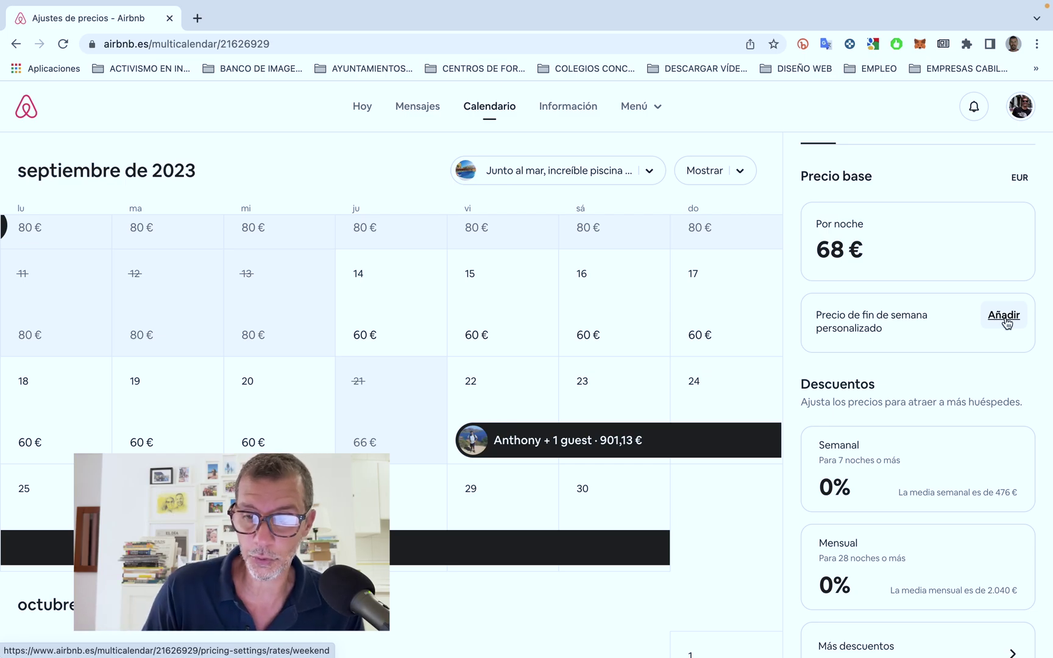
scroll(1007, 323, "down", 5)
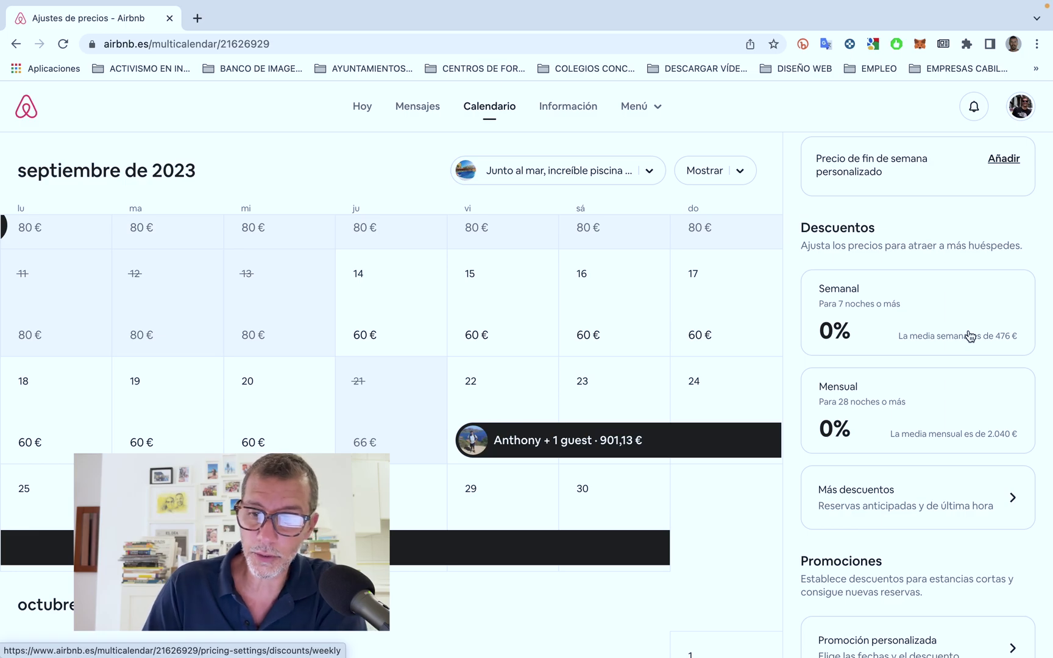
scroll(970, 336, "down", 4)
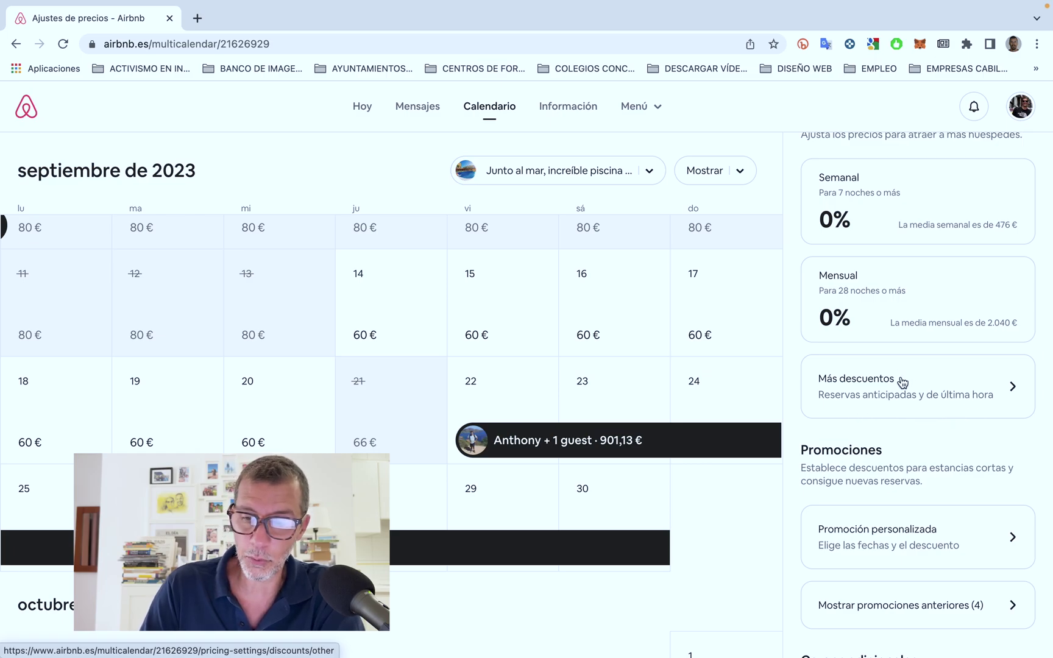
scroll(902, 384, "down", 2)
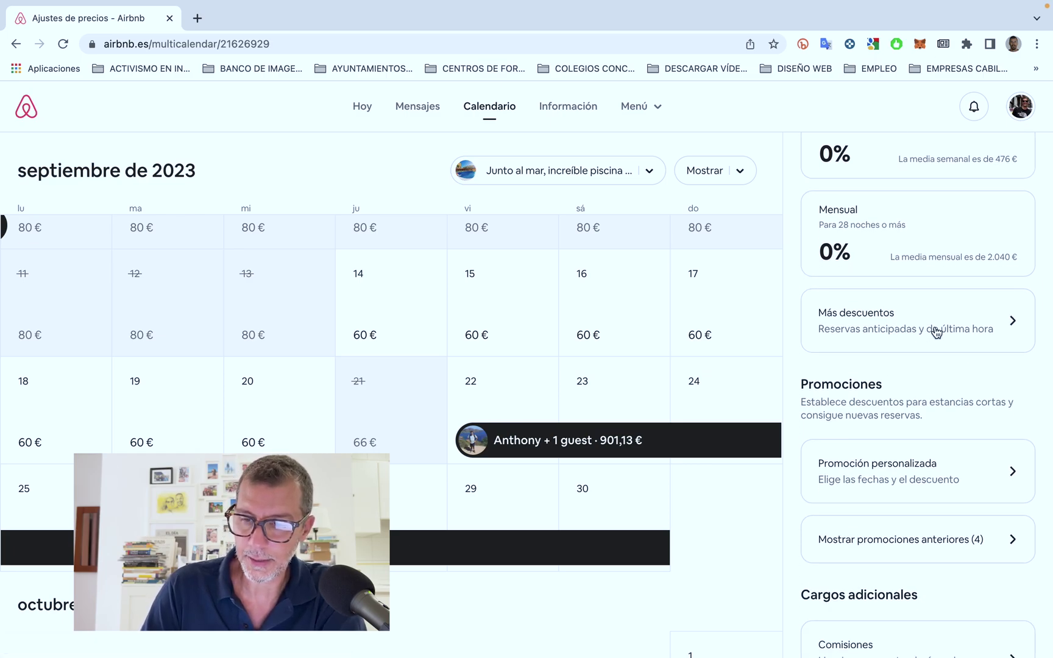
scroll(933, 359, "up", 3)
scroll(920, 366, "down", 2)
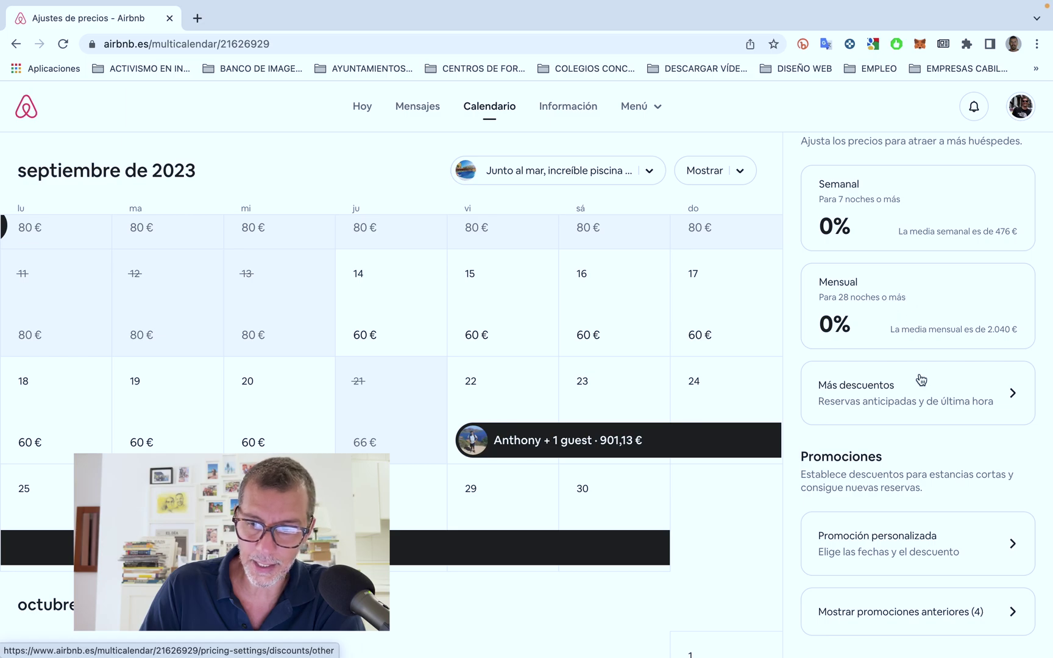
scroll(919, 373, "down", 3)
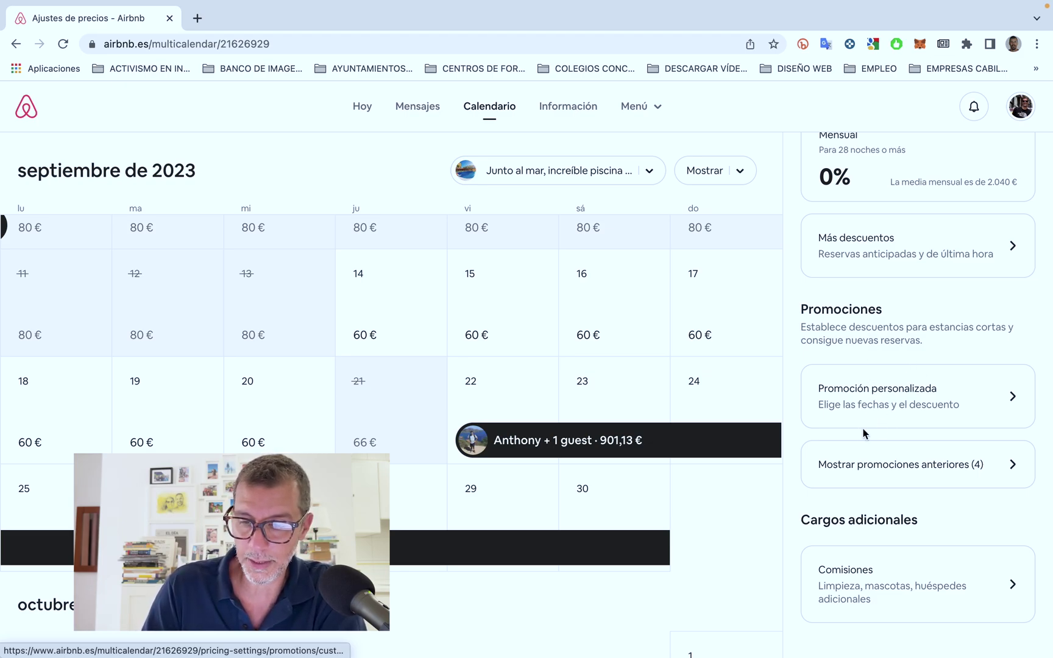
Start a custom promotion for 14–20 September and continue to its discount settings
left_click(869, 407)
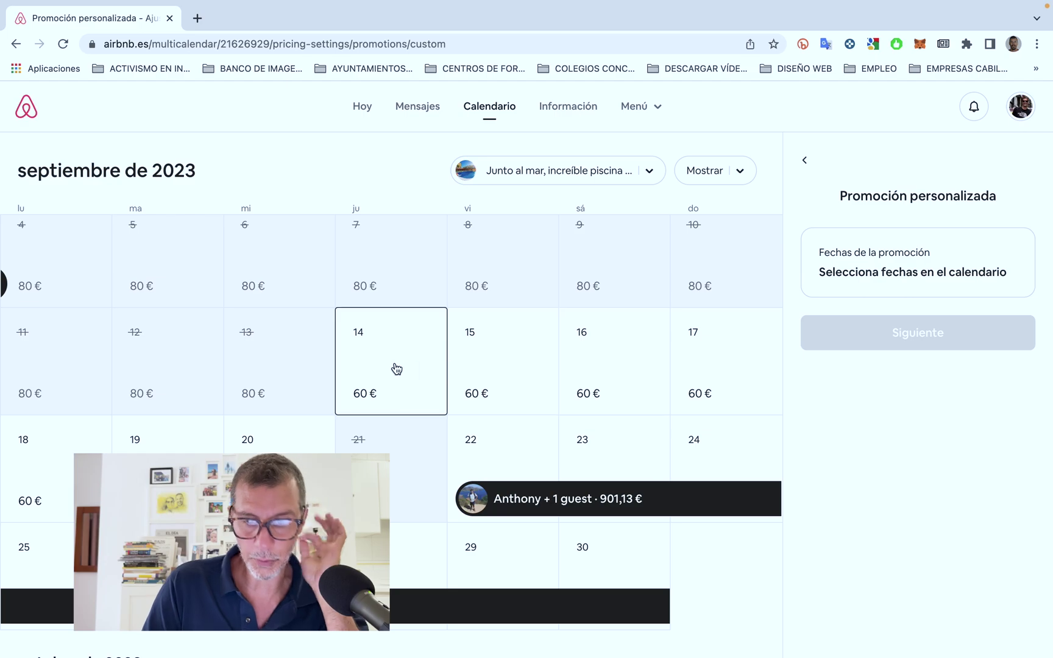
left_click_drag(396, 369, 287, 448)
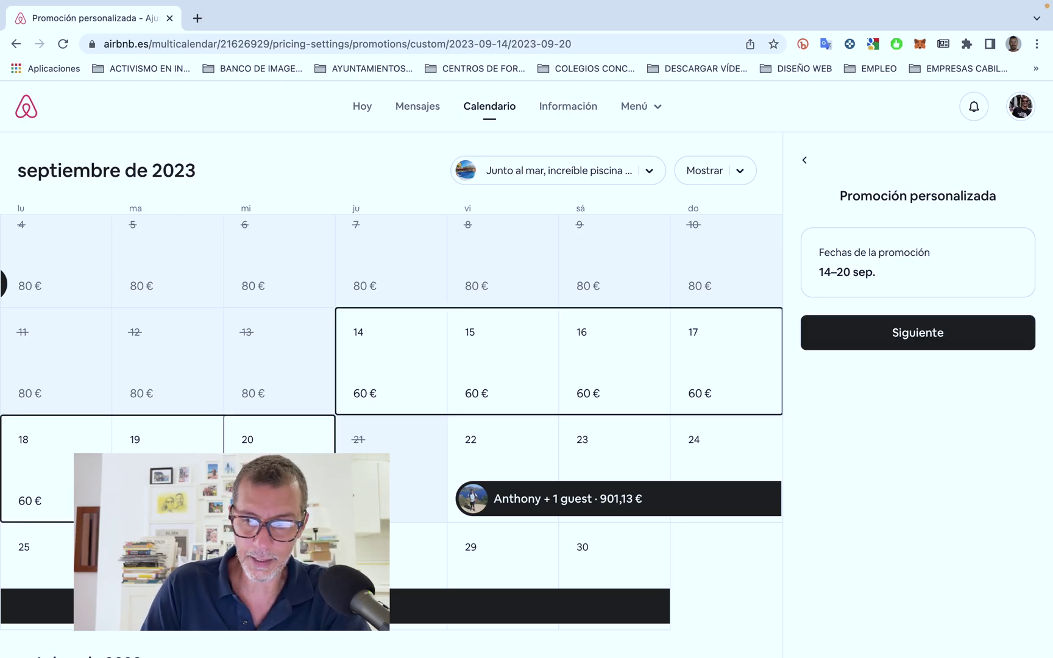
left_click(917, 334)
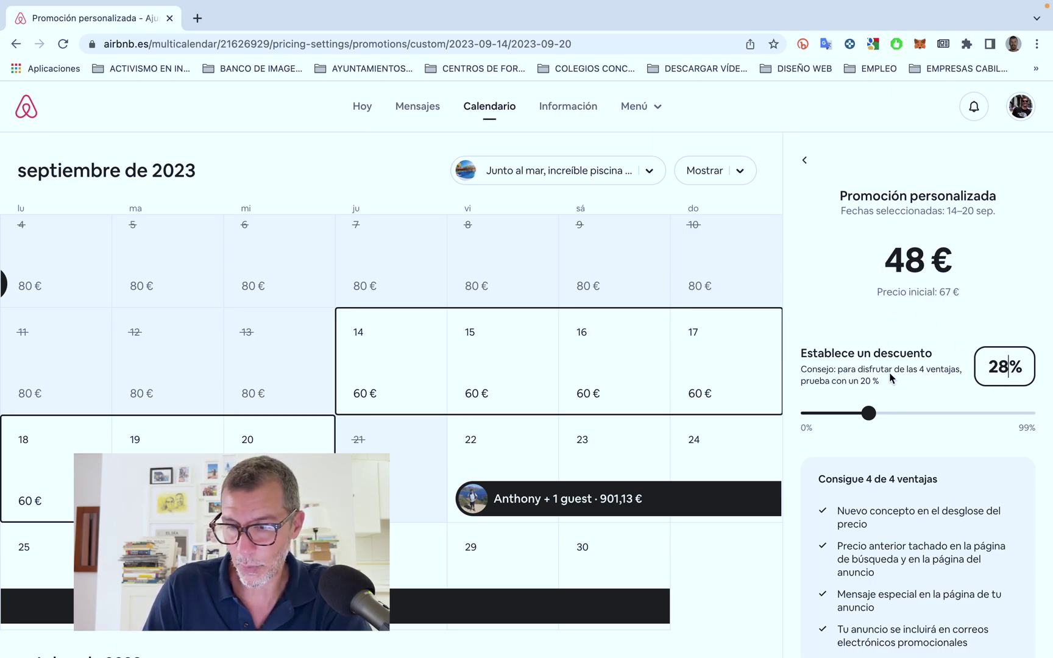
Review the promotion's benefits, try adjusting its discount, and return to the price settings without applying it
scroll(927, 421, "down", 2)
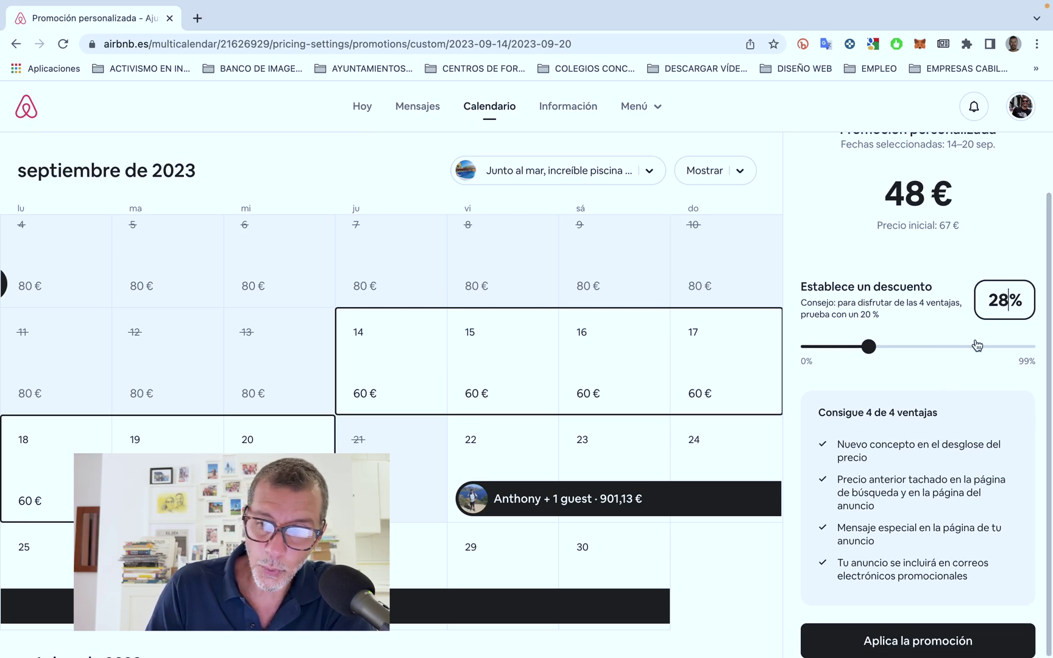
scroll(890, 464, "down", 1)
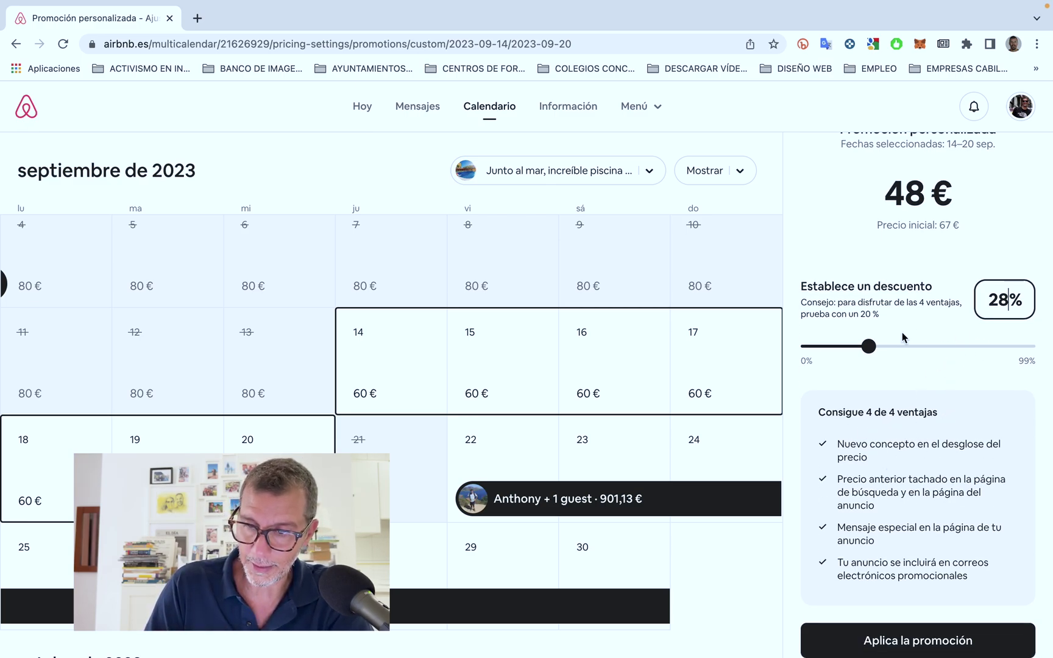
mouse_move(870, 346)
left_mouse_down()
mouse_move(798, 352)
mouse_move(865, 351)
left_mouse_up()
scroll(931, 349, "up", 1)
left_click(808, 157)
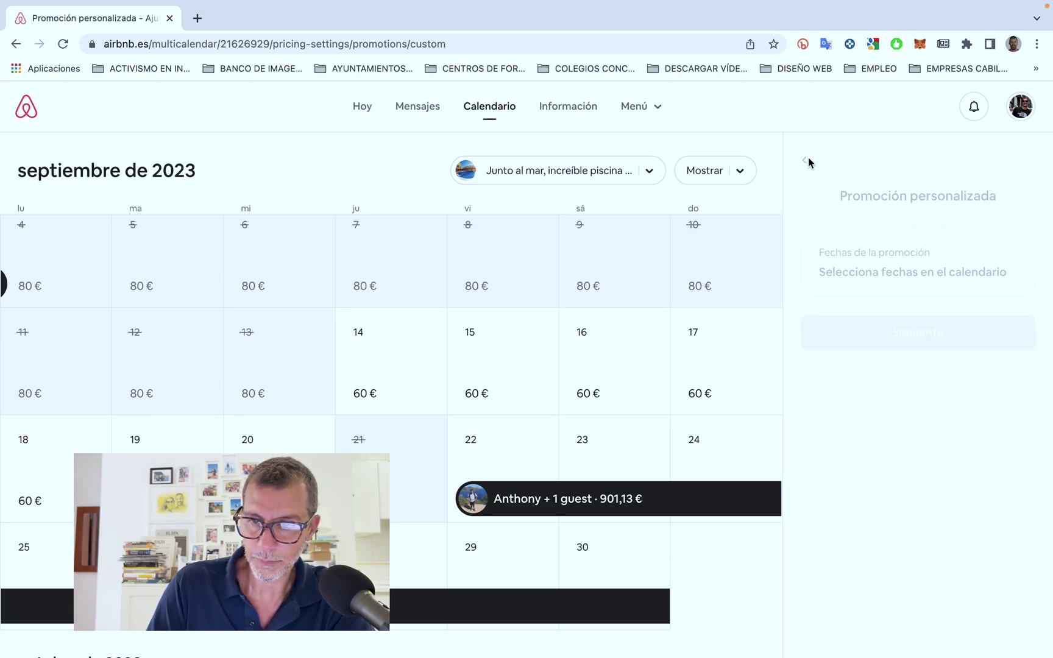
left_click(809, 160)
Open the additional charges (Comisiones) and review the cleaning, short-stay, pet and extra-guest fees
scroll(888, 340, "down", 7)
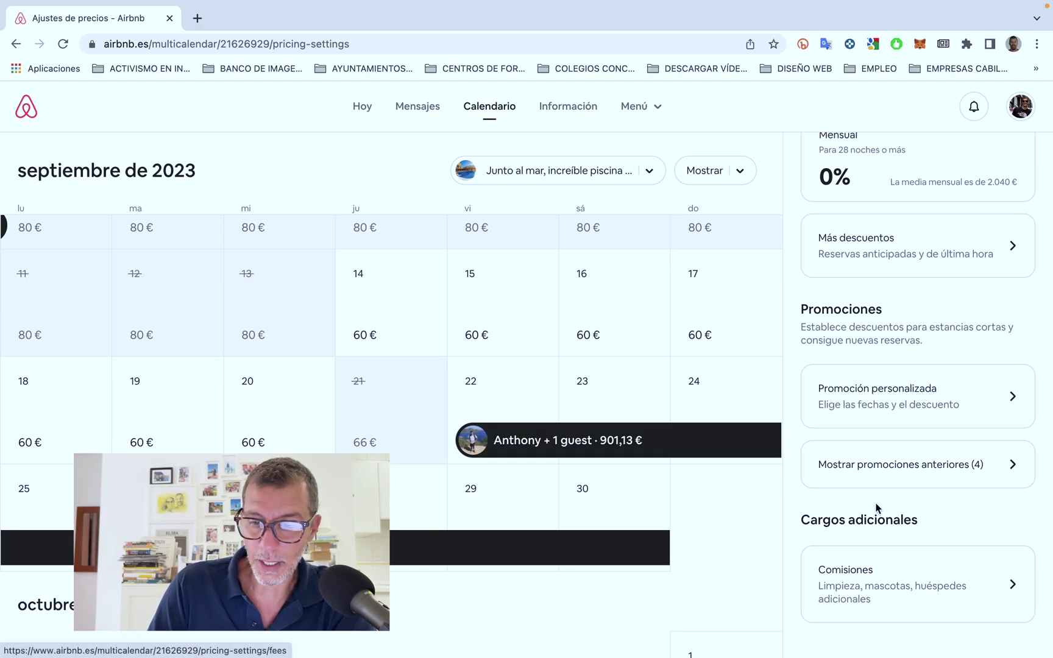
left_click(879, 599)
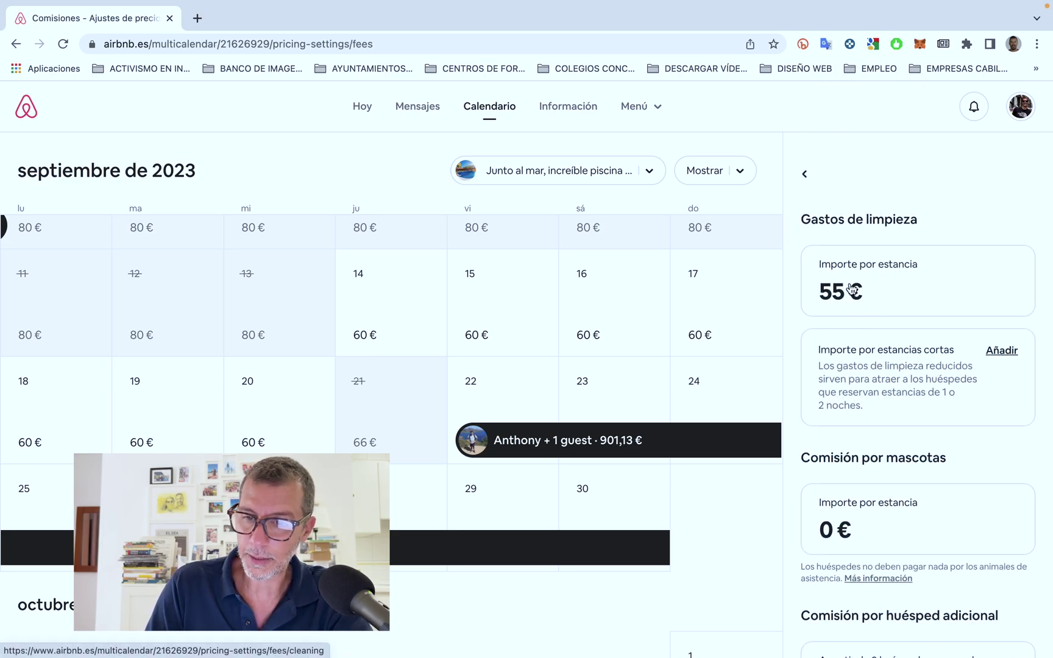
scroll(868, 318, "down", 2)
scroll(917, 325, "down", 2)
scroll(914, 357, "down", 1)
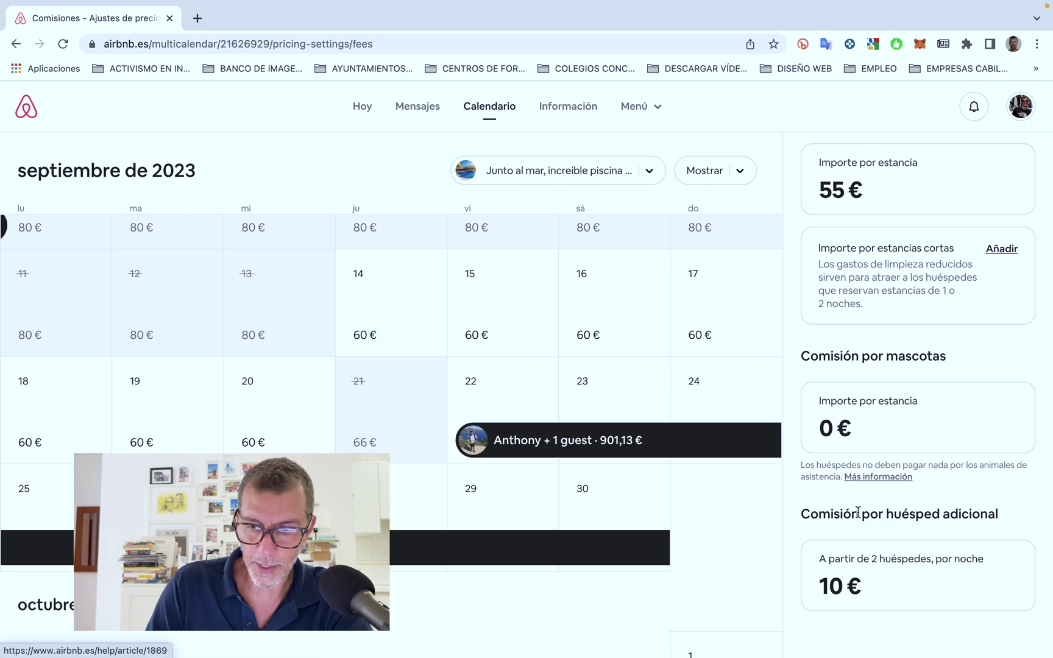
scroll(847, 556, "up", 4)
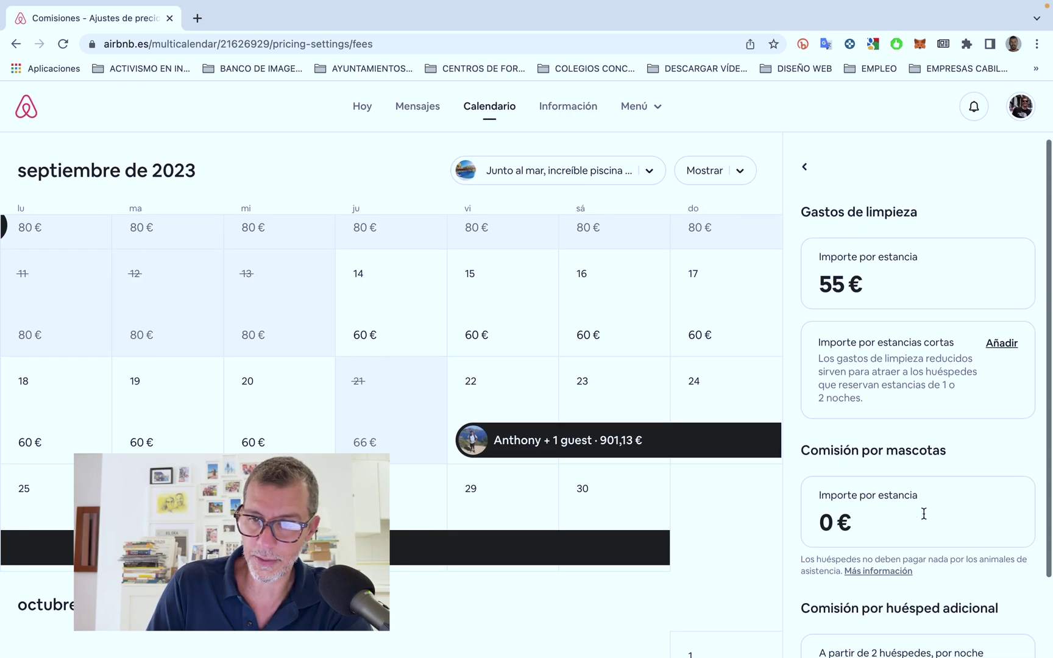
Open the availability settings (Disponibilidad) and review the minimum and maximum stay and the custom trip lengths for specific dates
left_click(806, 173)
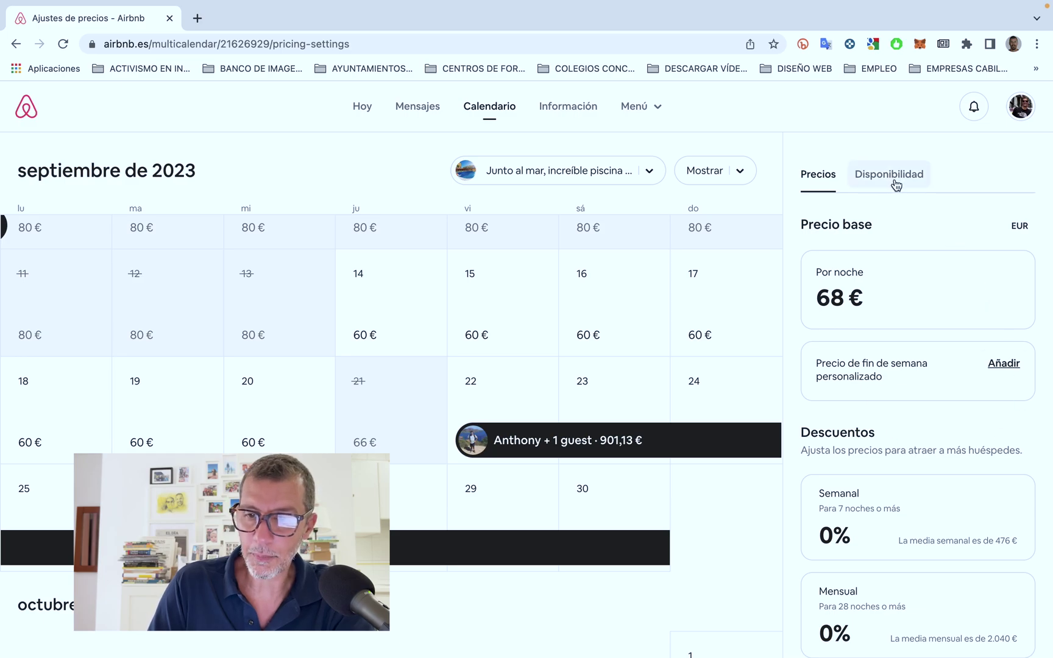
left_click(878, 178)
scroll(853, 313, "down", 1)
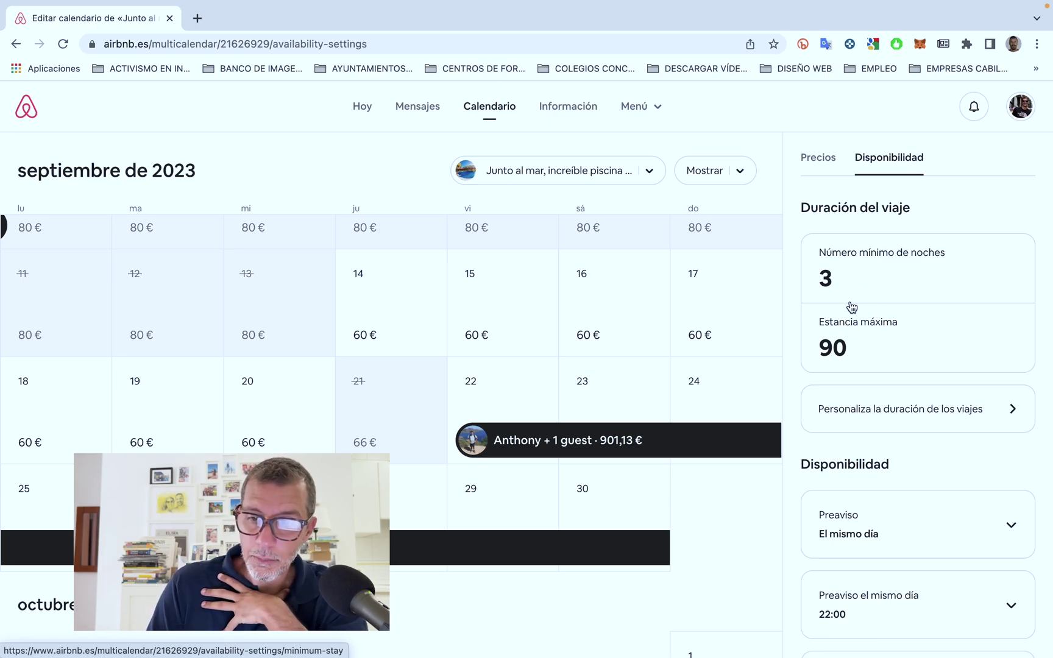
scroll(851, 307, "down", 1)
scroll(860, 335, "down", 3)
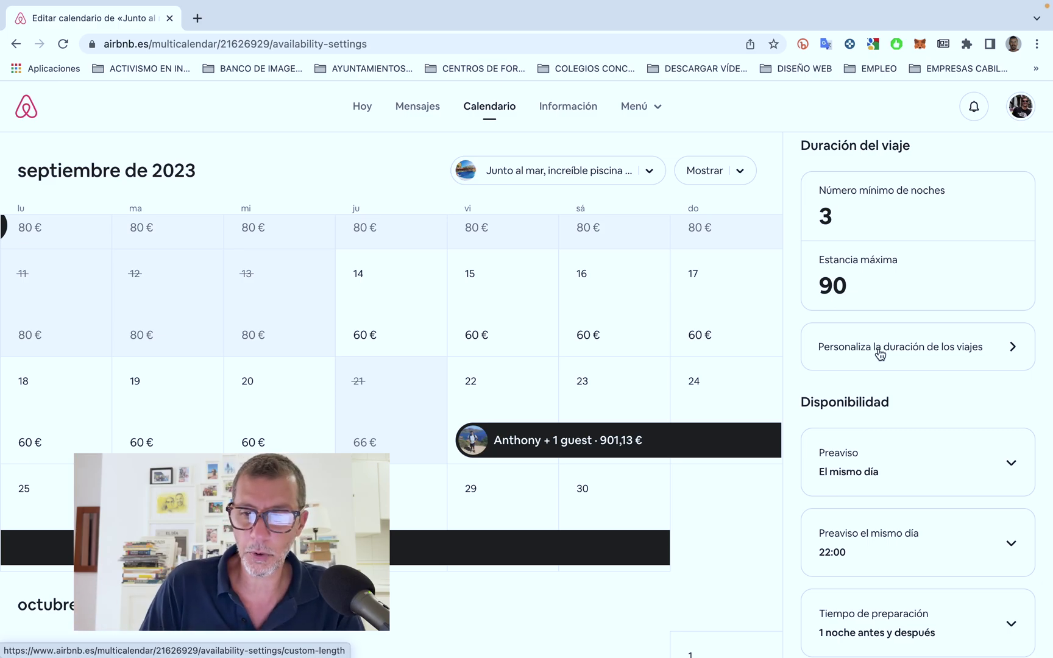
left_click(880, 353)
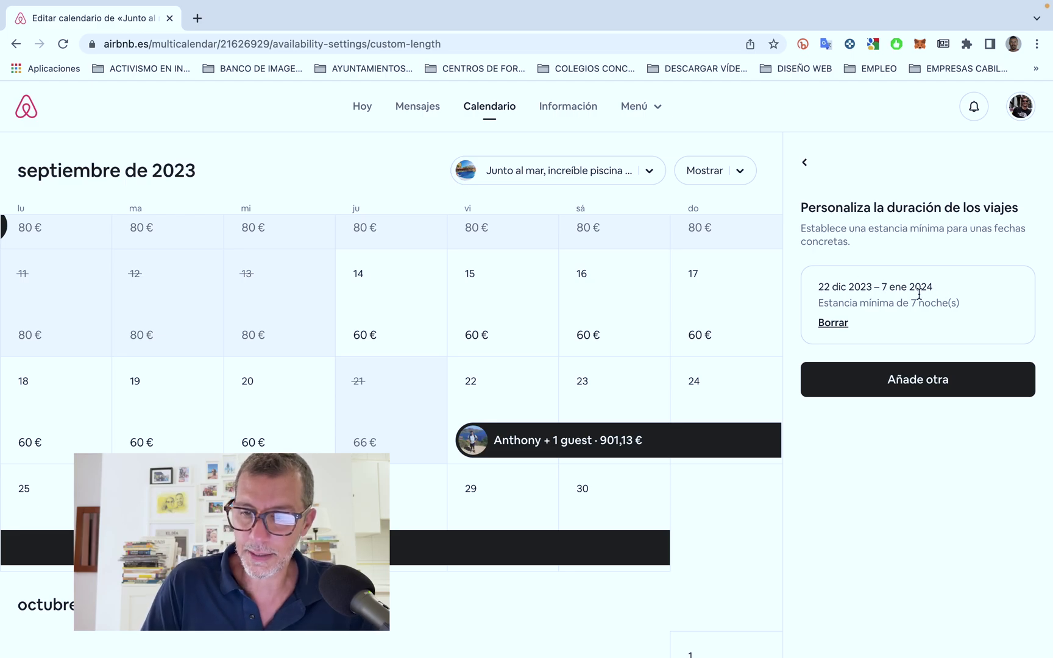
left_click(805, 164)
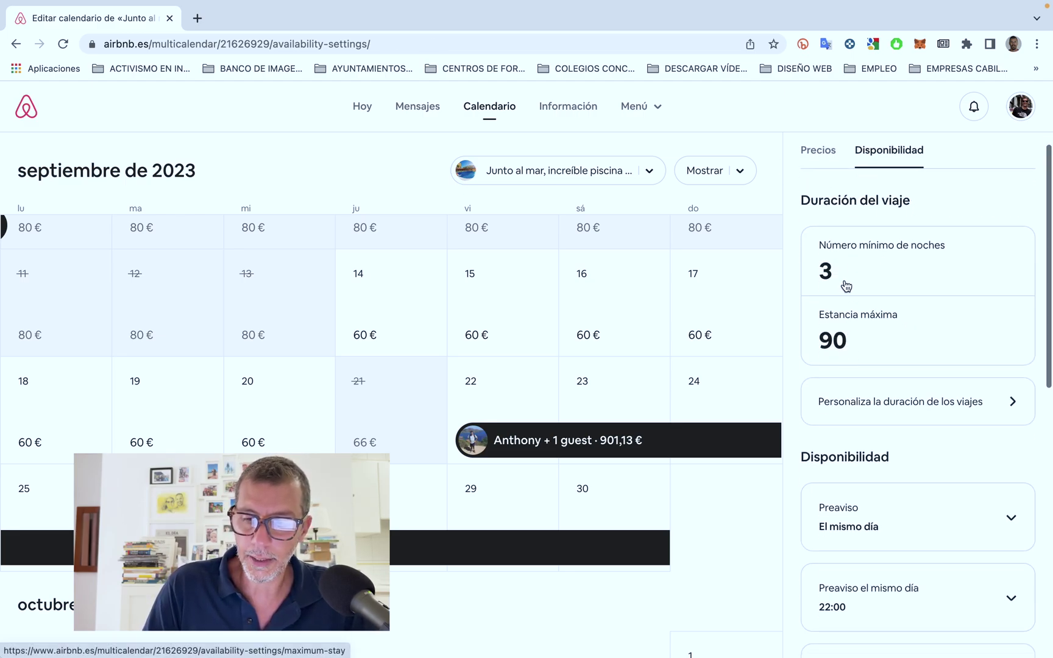
Review the advance notice (Preaviso) settings and the preparation time options (Tiempo de preparación) without changing them
scroll(872, 369, "down", 2)
scroll(874, 317, "down", 5)
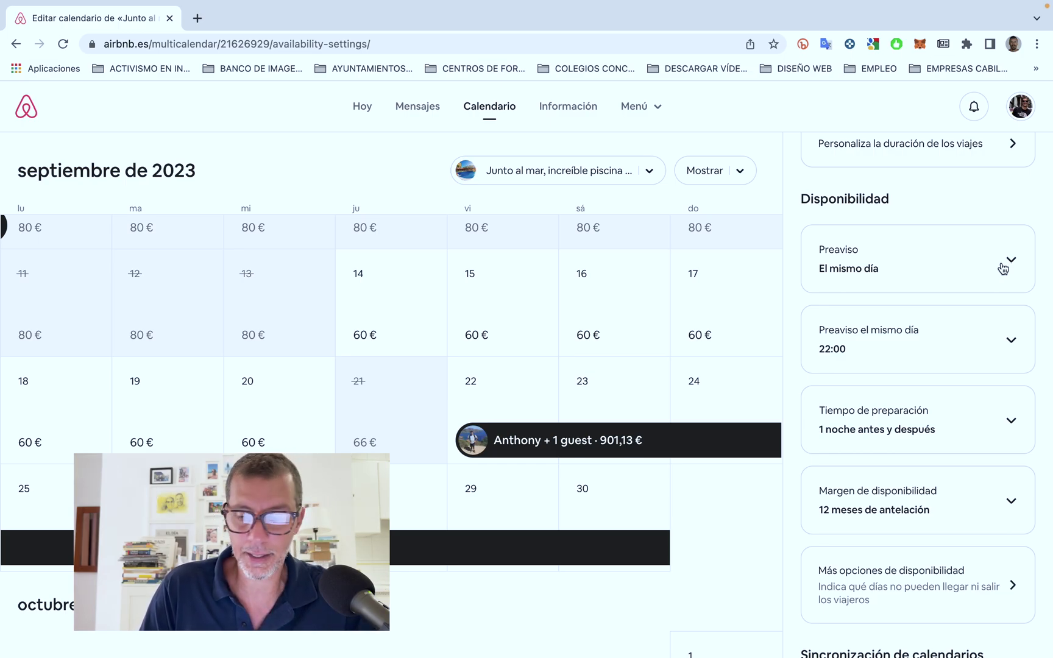
scroll(990, 323, "down", 1)
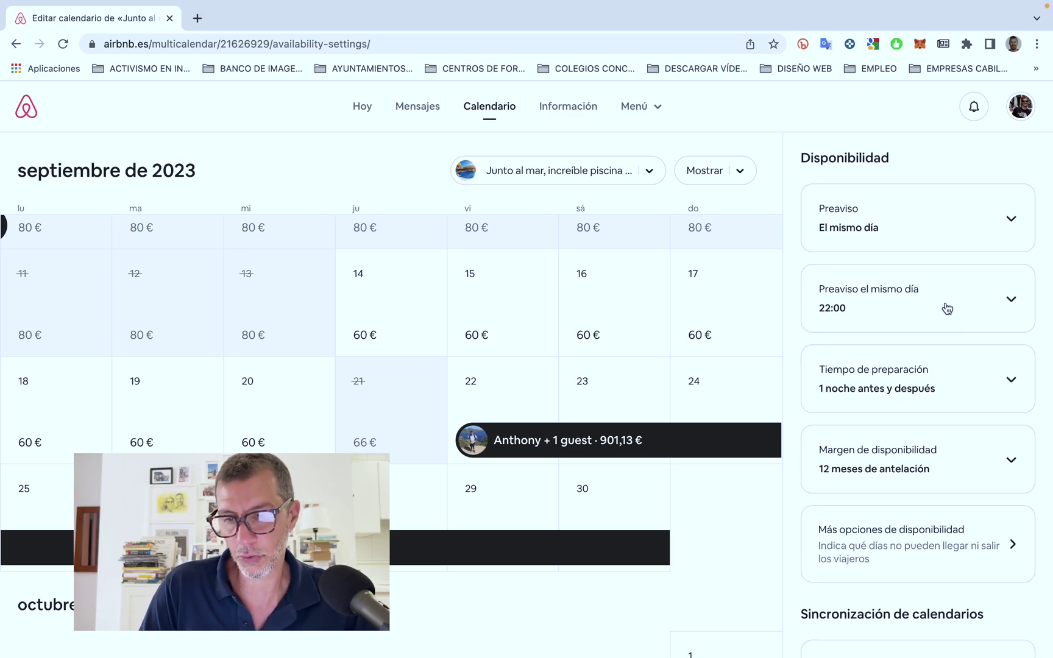
scroll(947, 308, "down", 1)
scroll(917, 366, "down", 2)
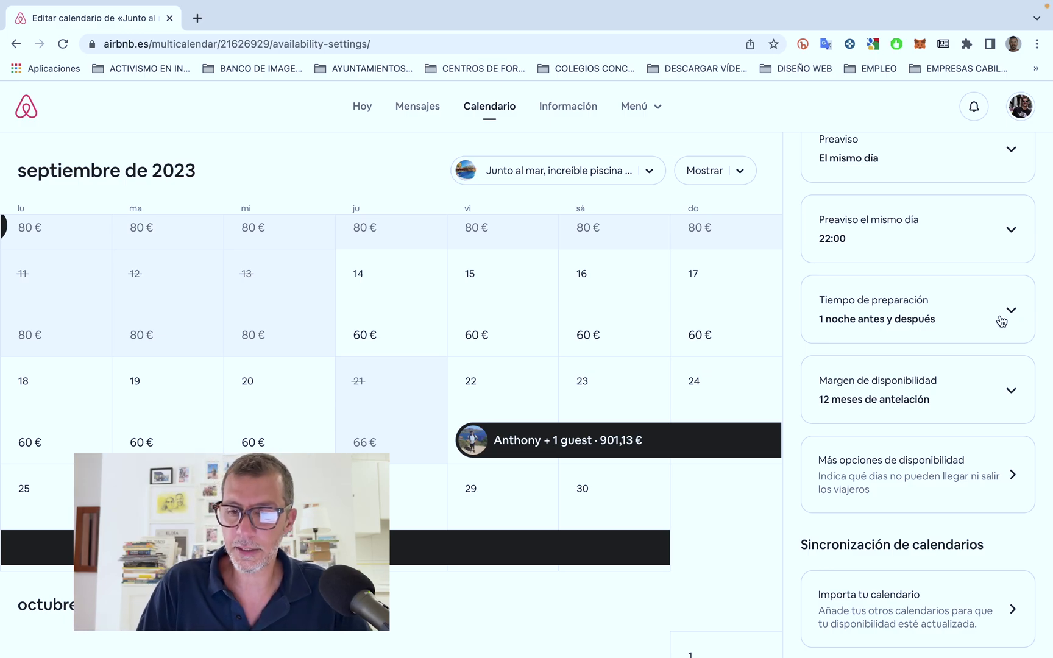
left_click(1008, 322)
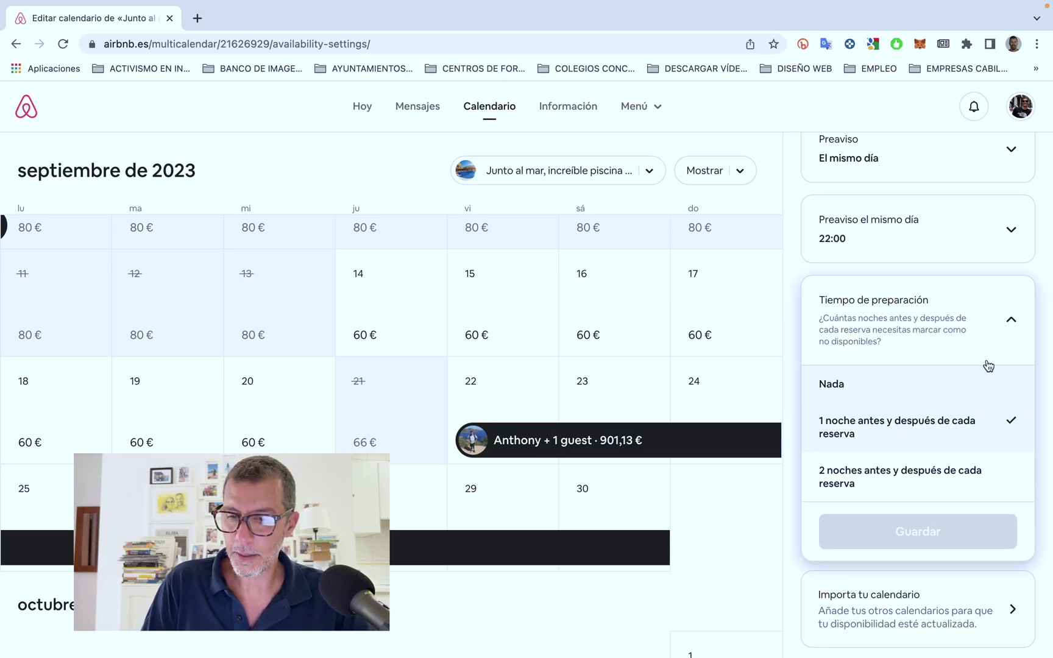
left_click(1029, 283)
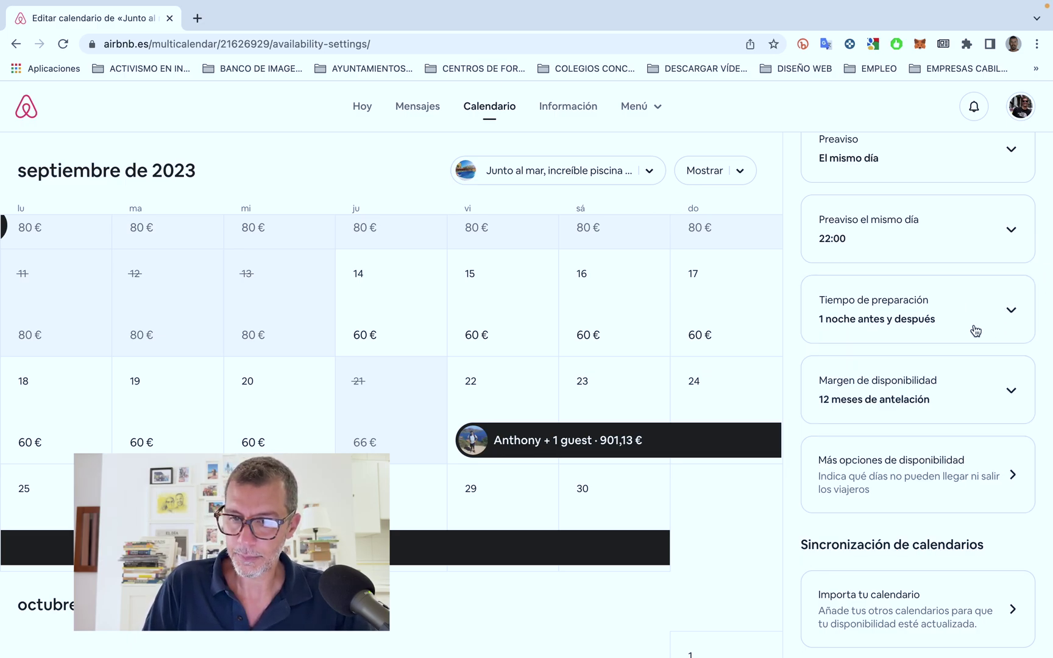
Look through the options for how far ahead guests can book (Margen de disponibilidad) and keep the current choice
scroll(976, 331, "down", 2)
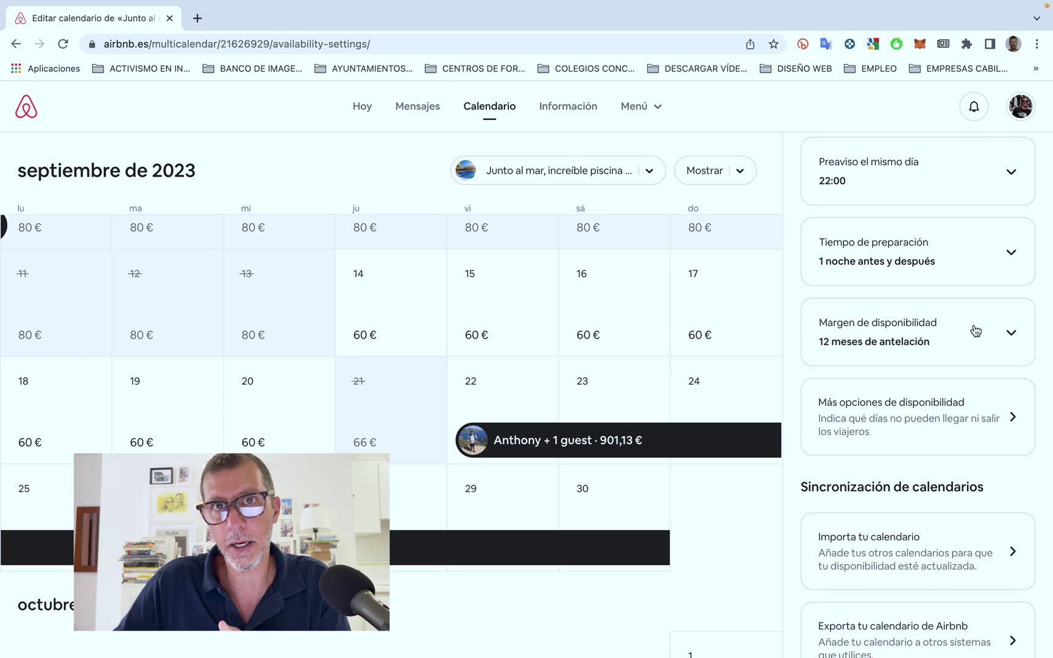
scroll(976, 330, "down", 3)
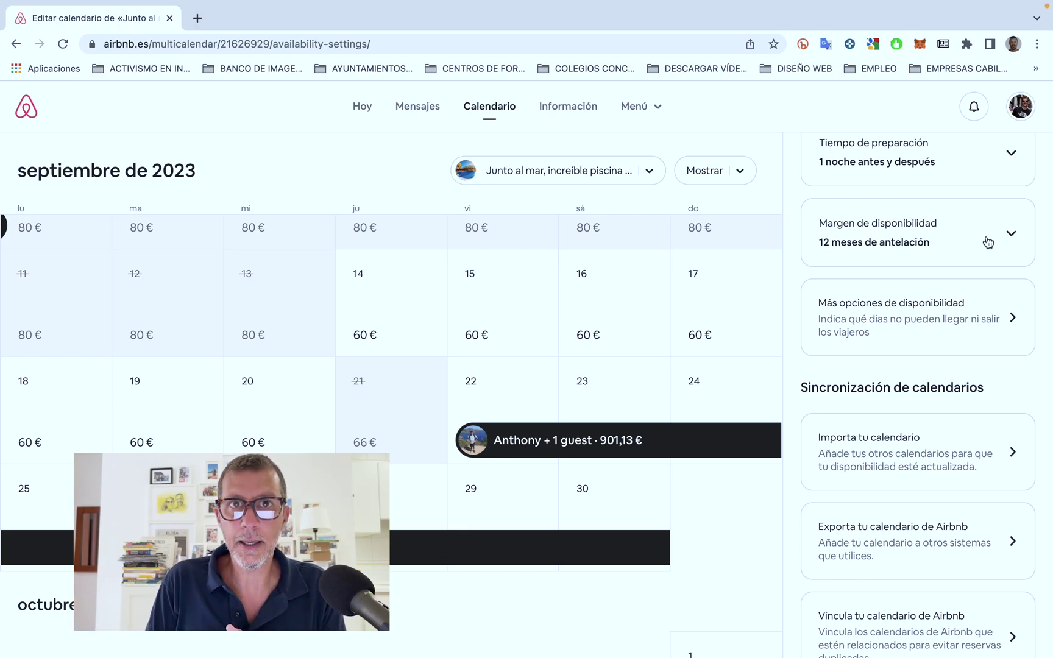
left_click(988, 243)
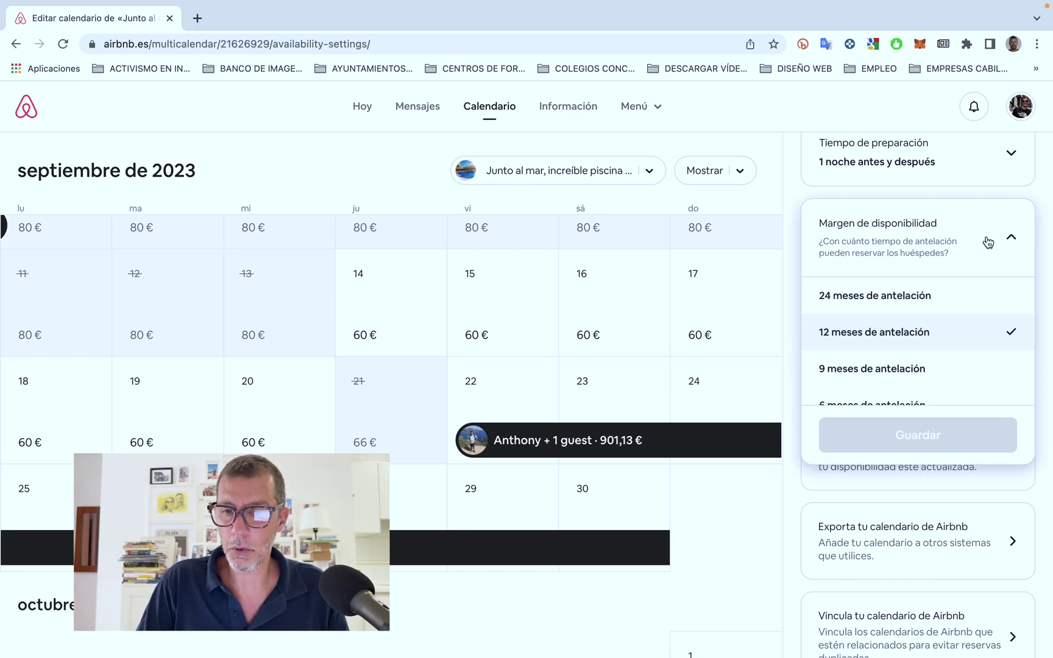
scroll(937, 346, "down", 1)
scroll(935, 345, "up", 1)
scroll(931, 301, "down", 1)
scroll(941, 335, "down", 1)
scroll(948, 320, "up", 1)
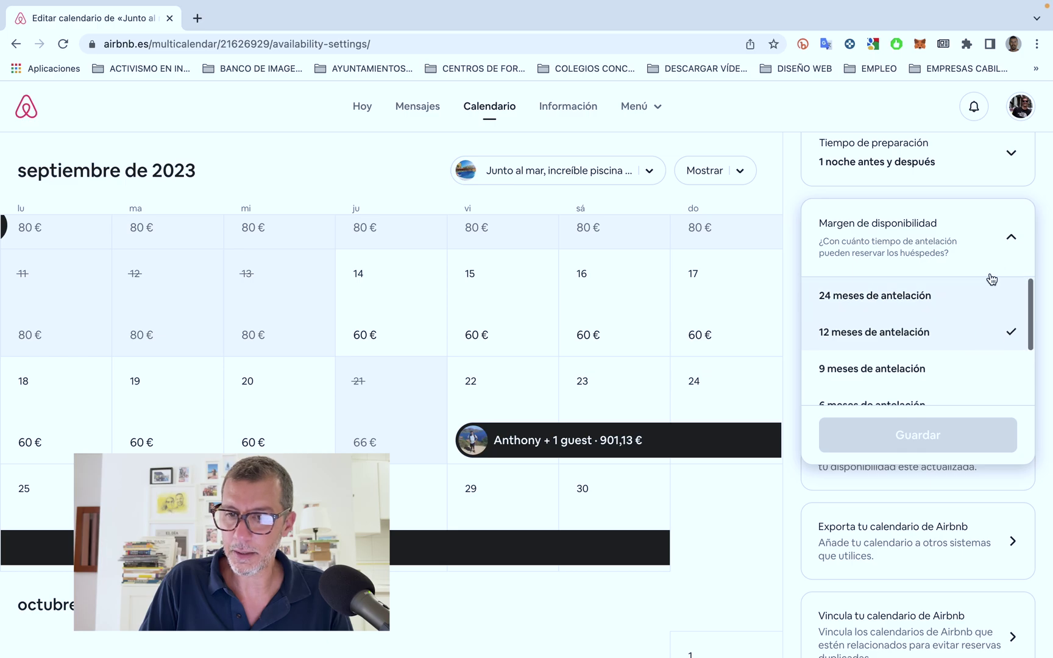
left_click(1011, 237)
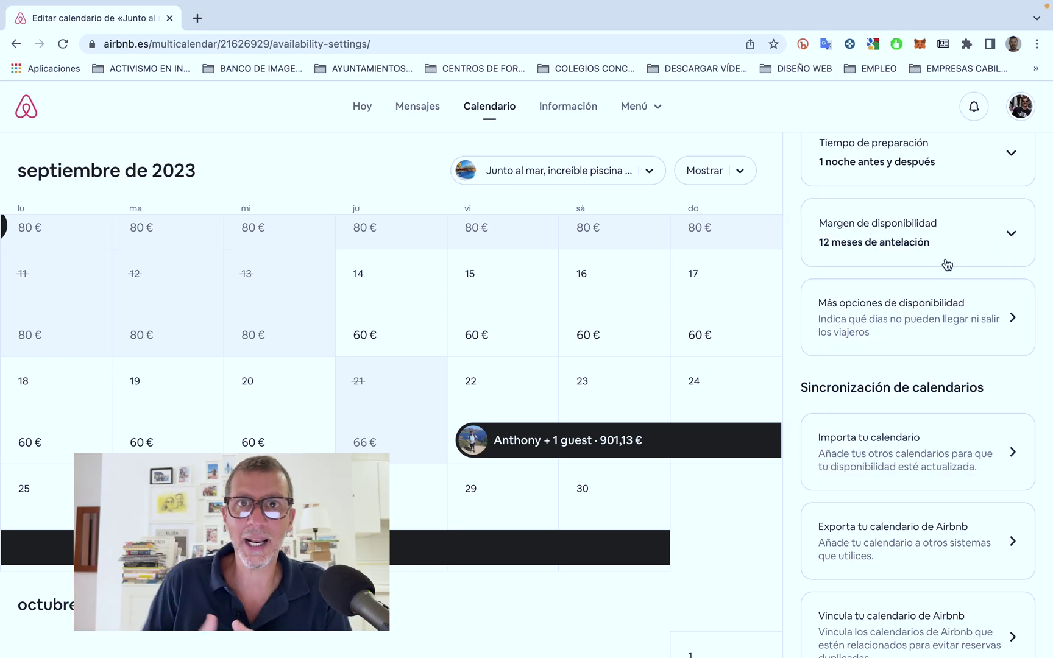
Examine the restricted check-in and check-out day options, and look over the calendar synchronisation settings
scroll(933, 337, "down", 1)
left_click(939, 296)
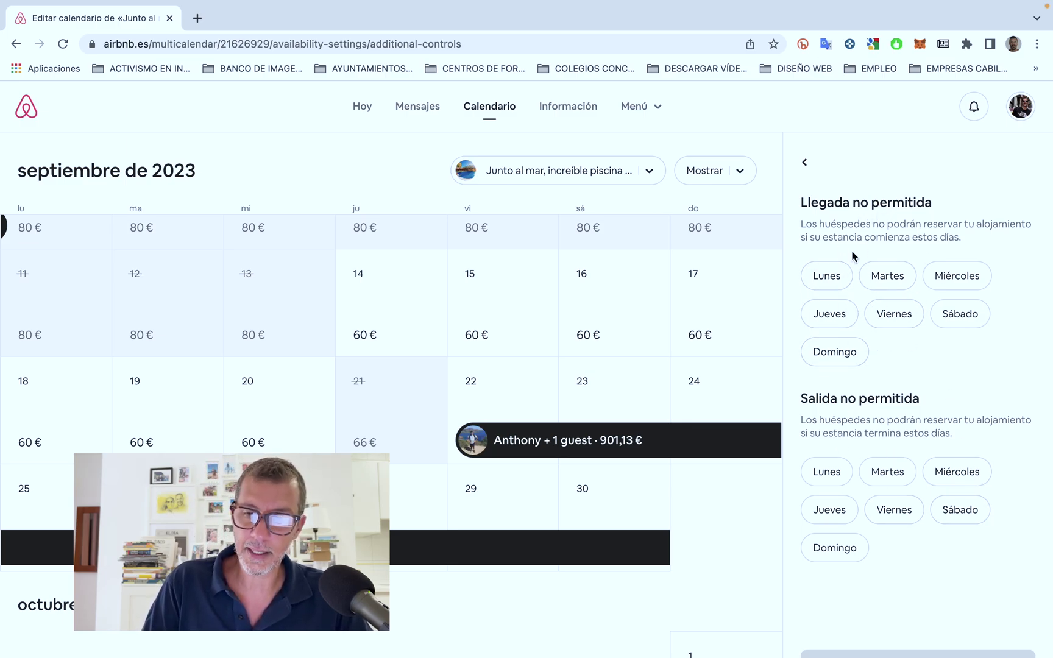
left_click(804, 162)
scroll(896, 331, "down", 3)
scroll(896, 331, "down", 7)
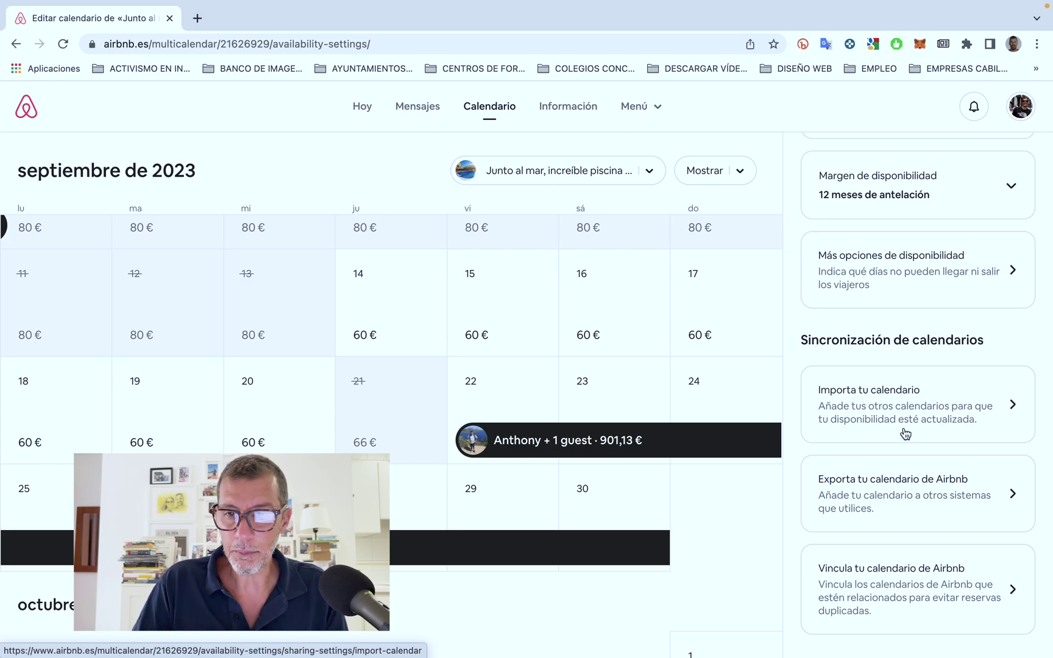
scroll(905, 433, "up", 10)
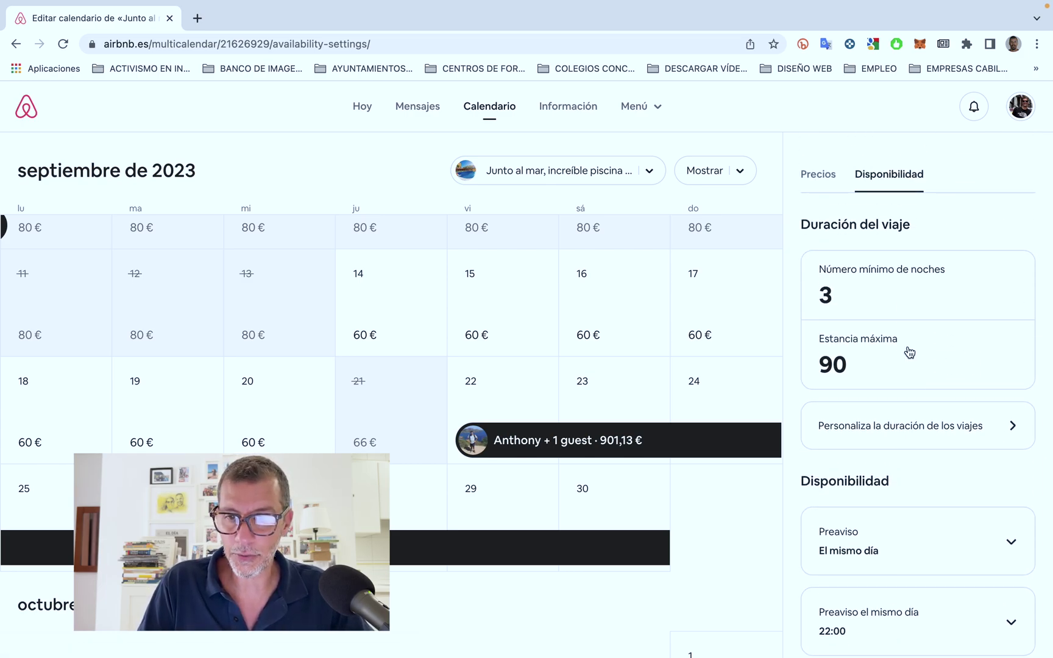
Select the nights of 14–20 September 2023 in the calendar
scroll(909, 352, "down", 1)
scroll(909, 352, "up", 1)
scroll(709, 399, "down", 1)
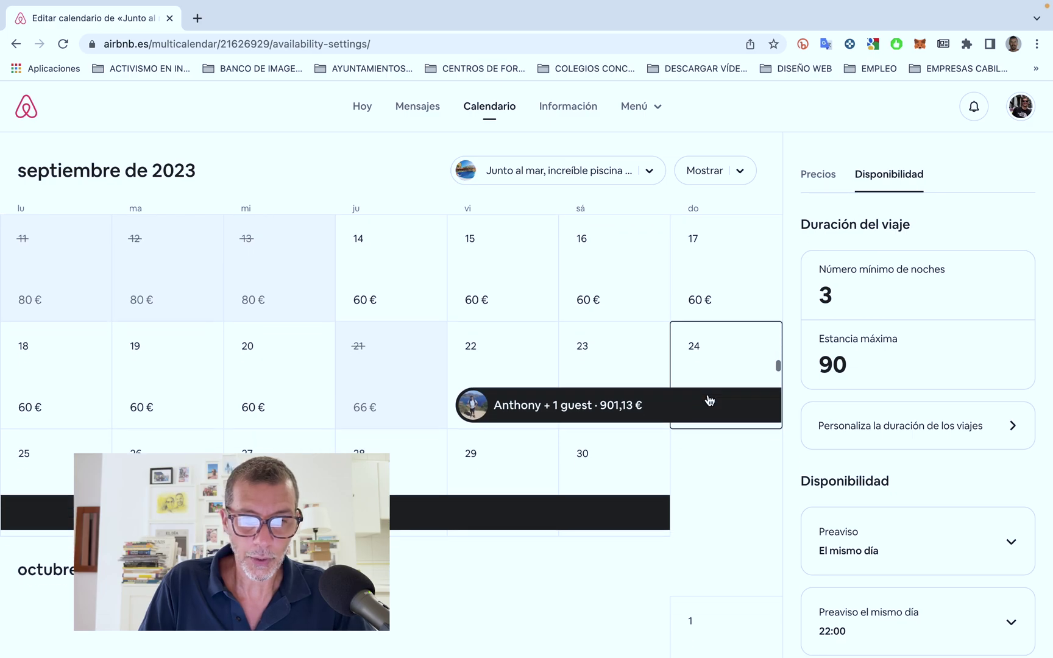
scroll(538, 435, "up", 2)
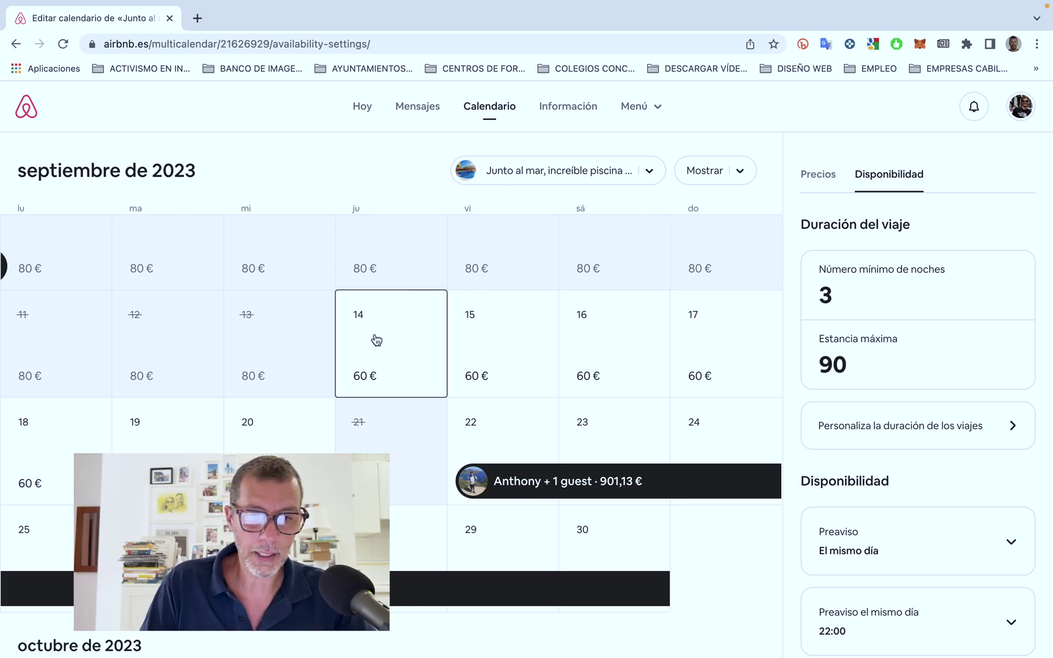
scroll(618, 329, "down", 1)
left_click(407, 313)
left_click_drag(408, 313, 304, 360)
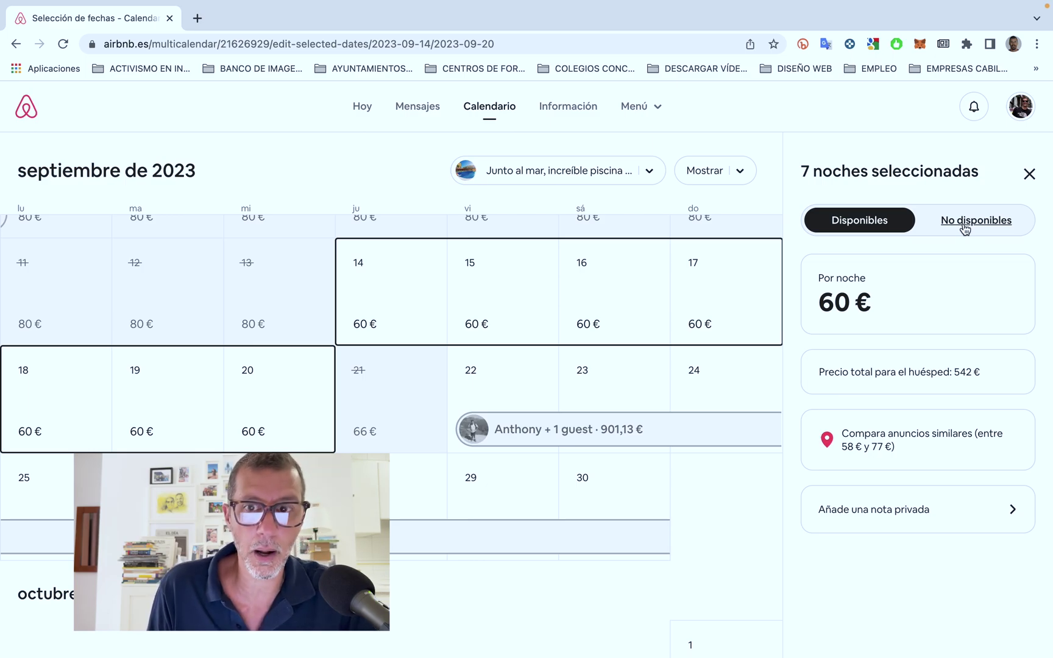
Set the nightly price of the selected September nights to 80 € and save it
left_click(847, 301)
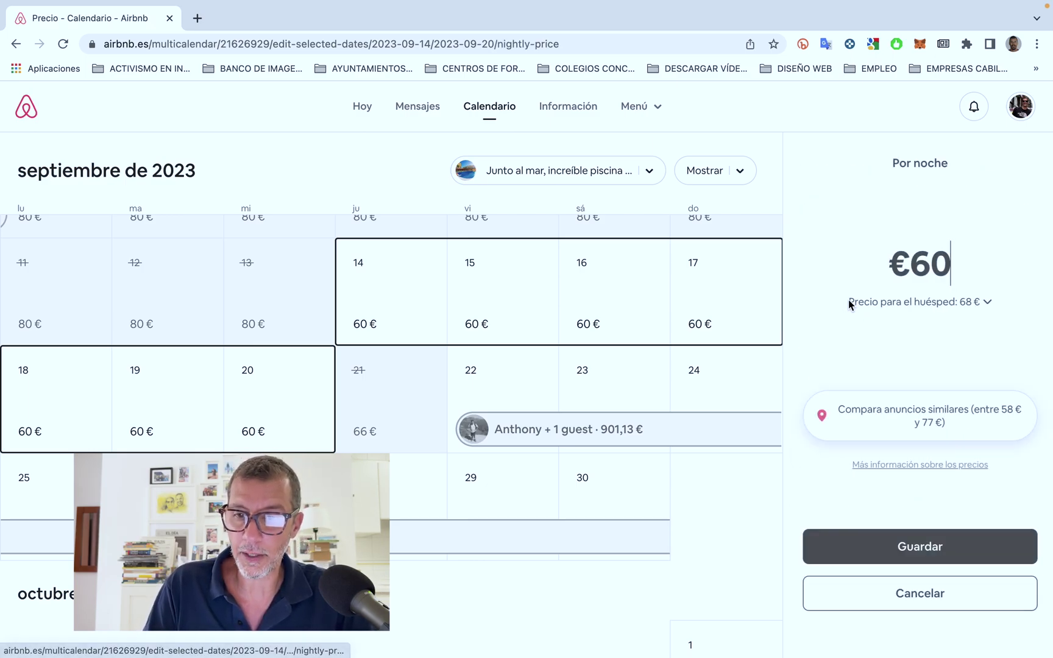
left_click_drag(944, 272, 916, 272)
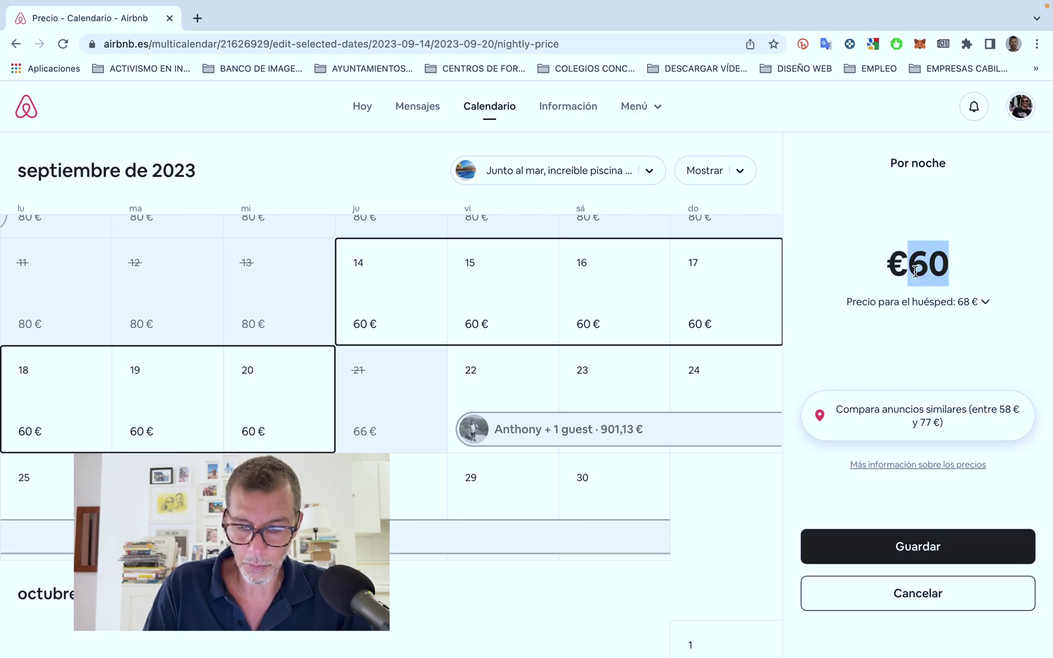
type("80")
left_click(936, 548)
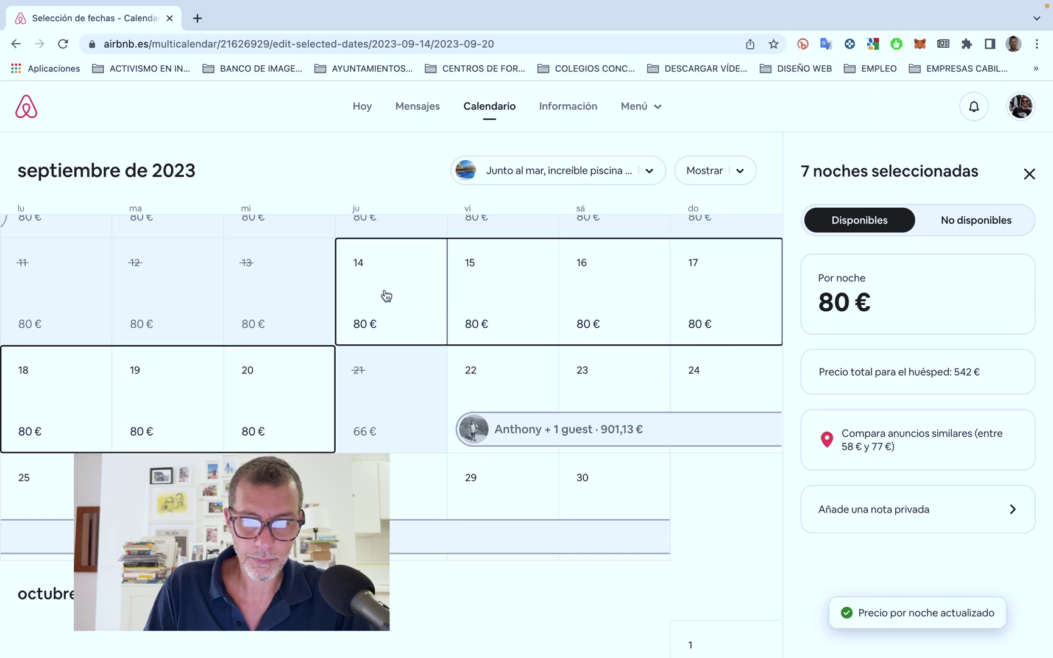
Set the nightly price for 14–20 September to 60 € and save it
left_click(846, 300)
left_click_drag(948, 268, 907, 267)
type("60")
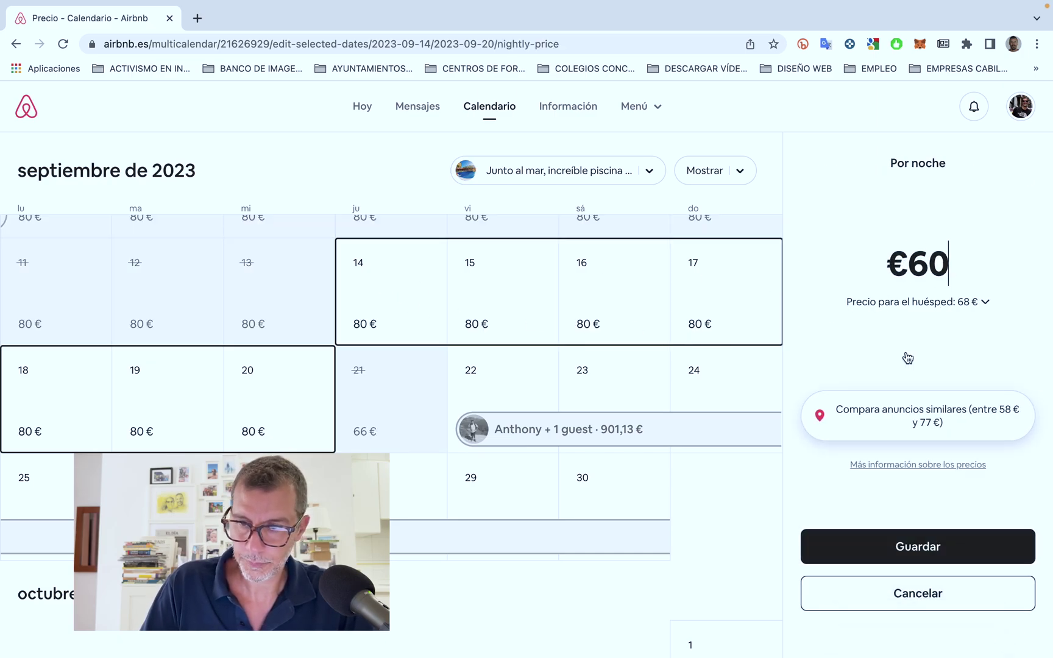
left_click(920, 557)
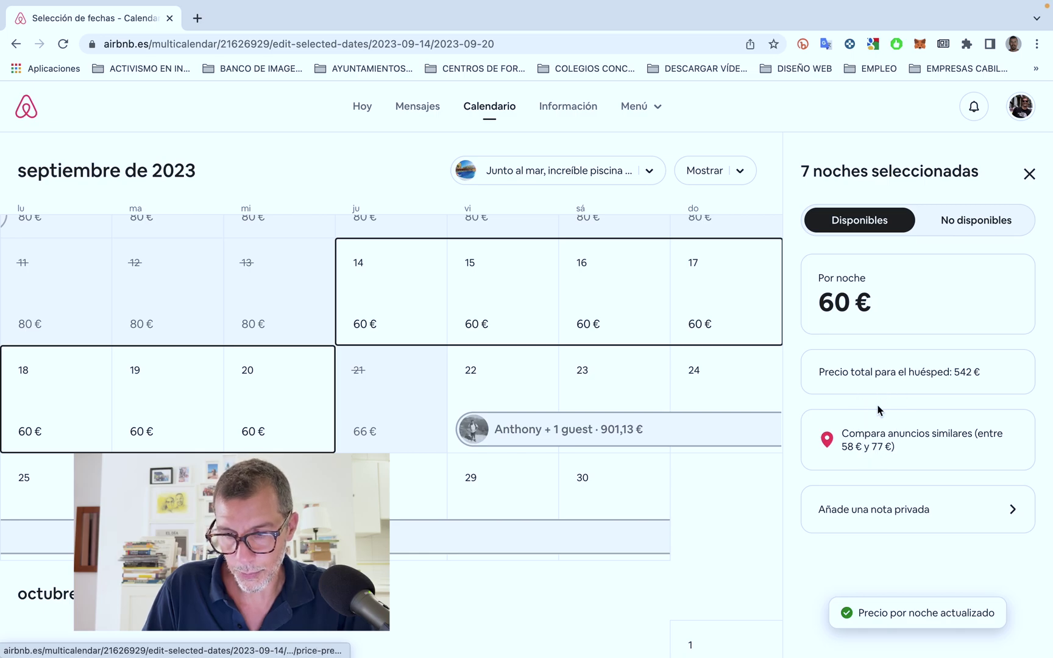
Review the guest price breakdown for 14–20 September, recalculate it for 3 adults, and close it
left_click(904, 377)
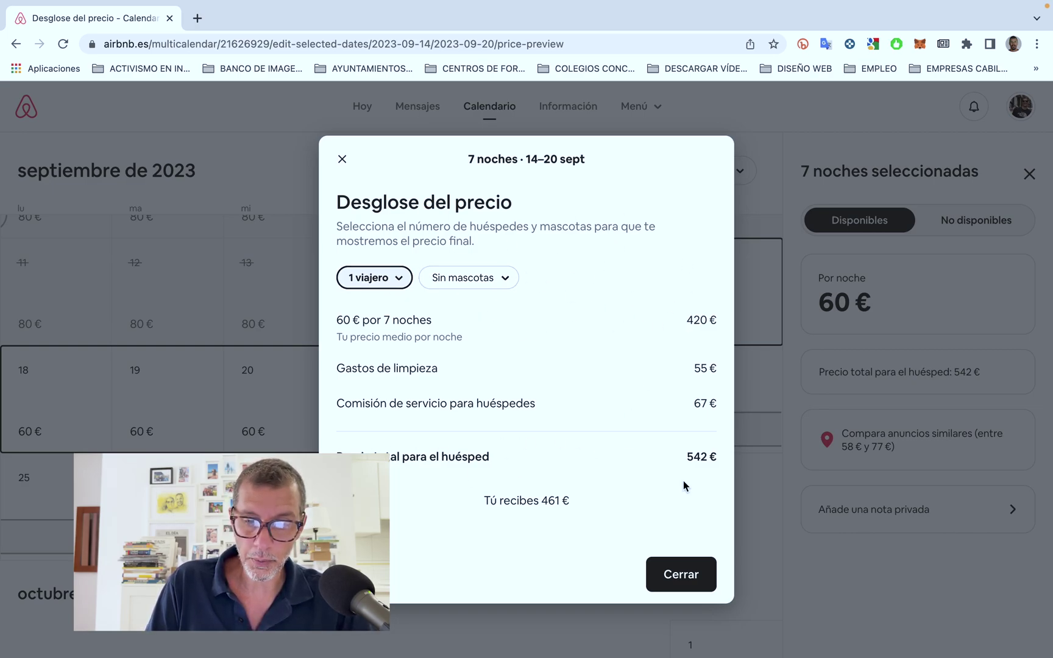
left_click(402, 282)
left_click(585, 331)
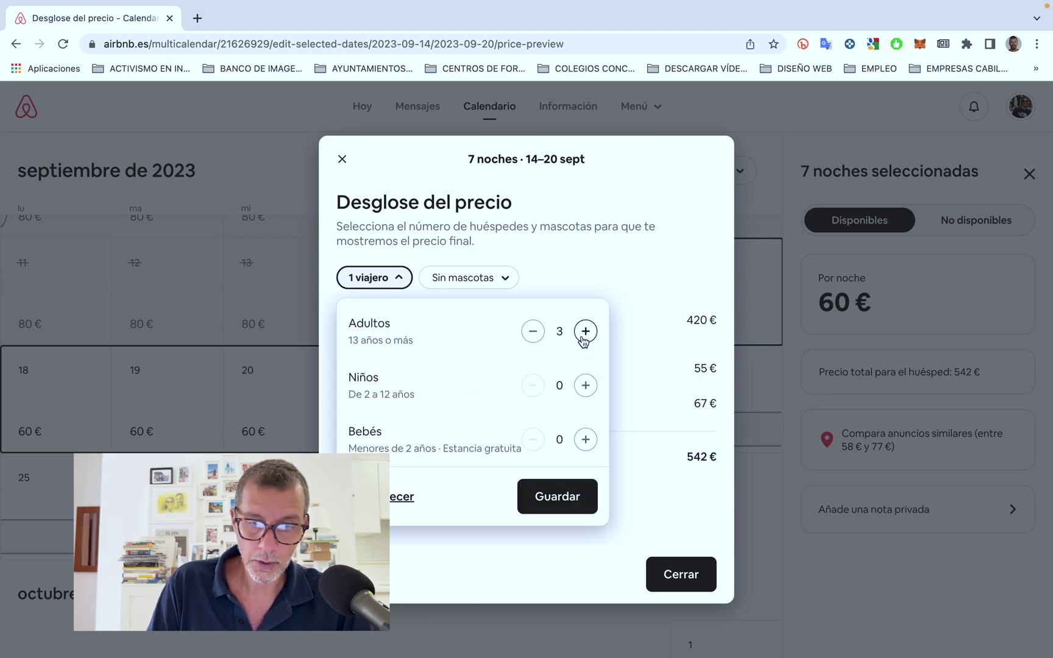
left_click(546, 496)
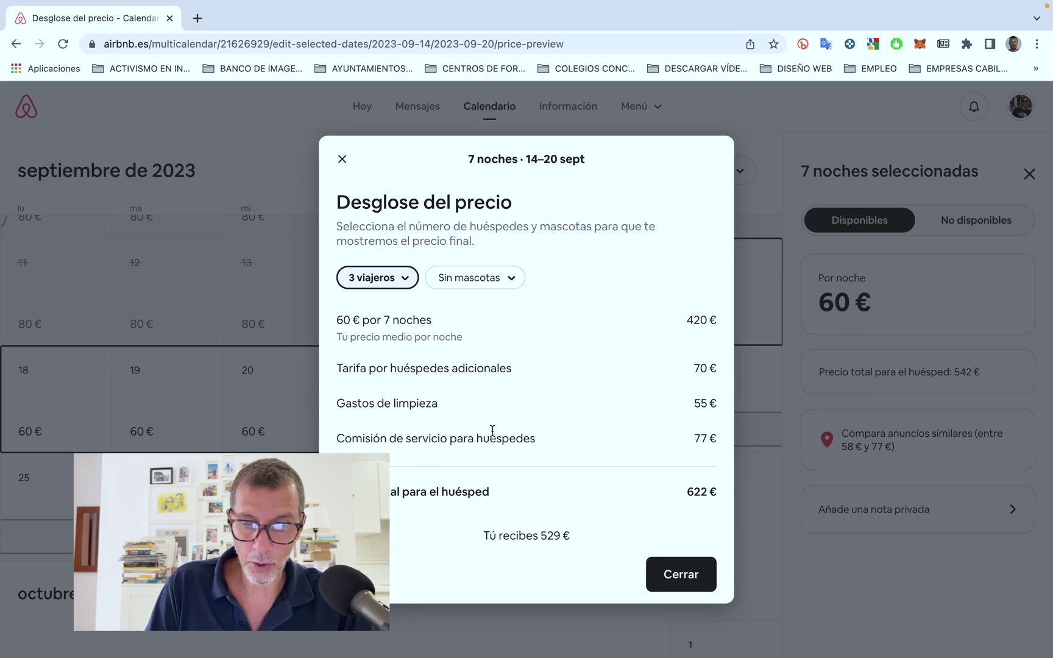
left_click(343, 162)
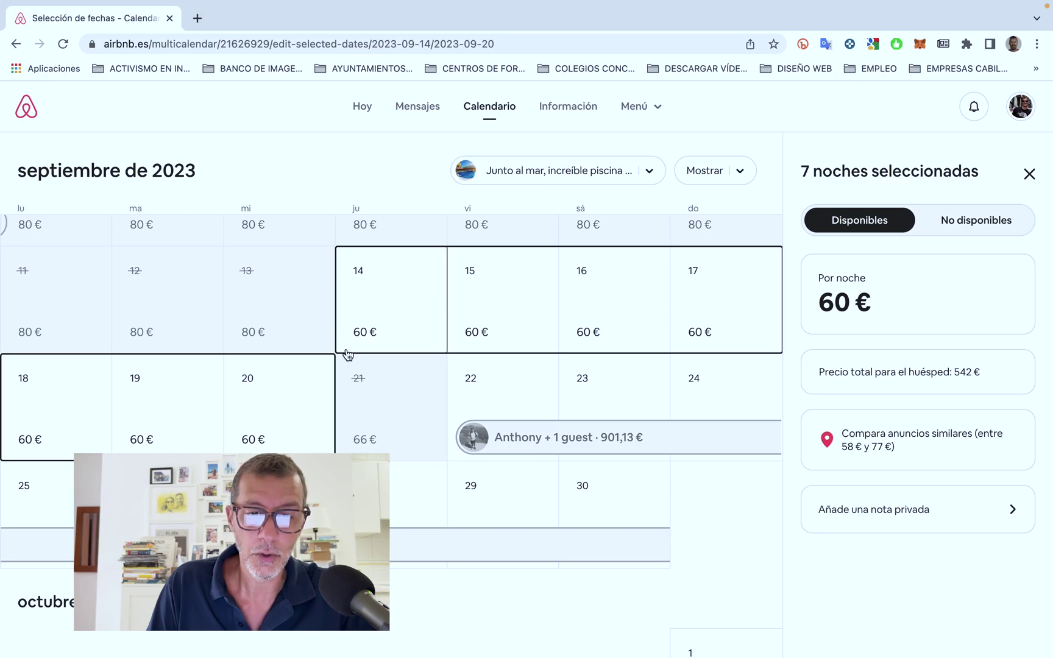
Compare the prices of similar reserved listings for 14–20 September on the map around the listing's own location
scroll(769, 356, "down", 1)
scroll(767, 358, "up", 1)
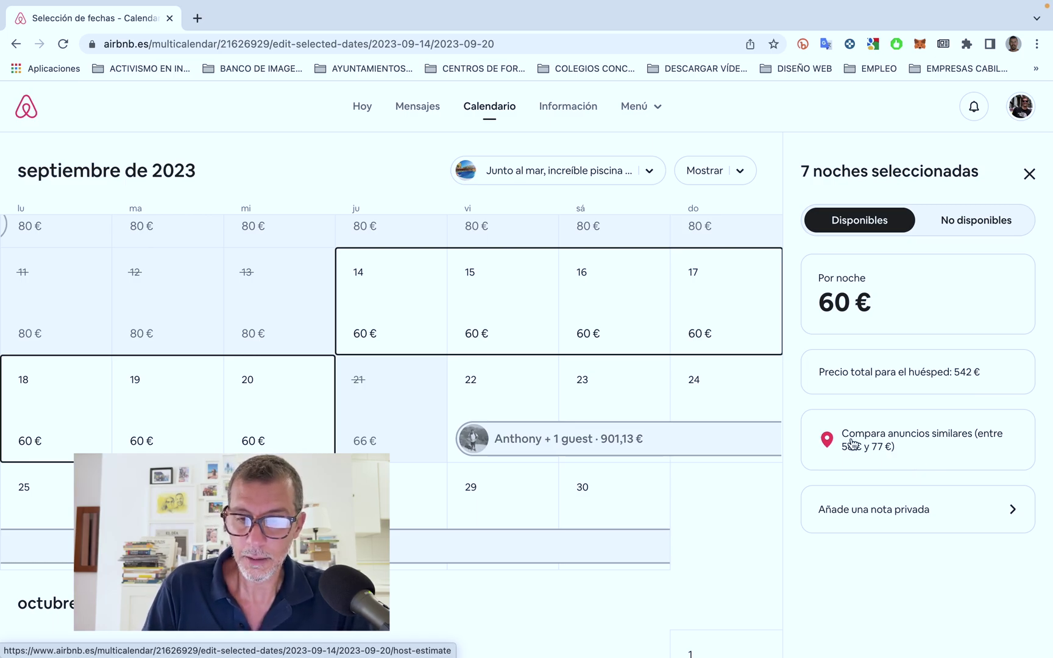
left_click(912, 450)
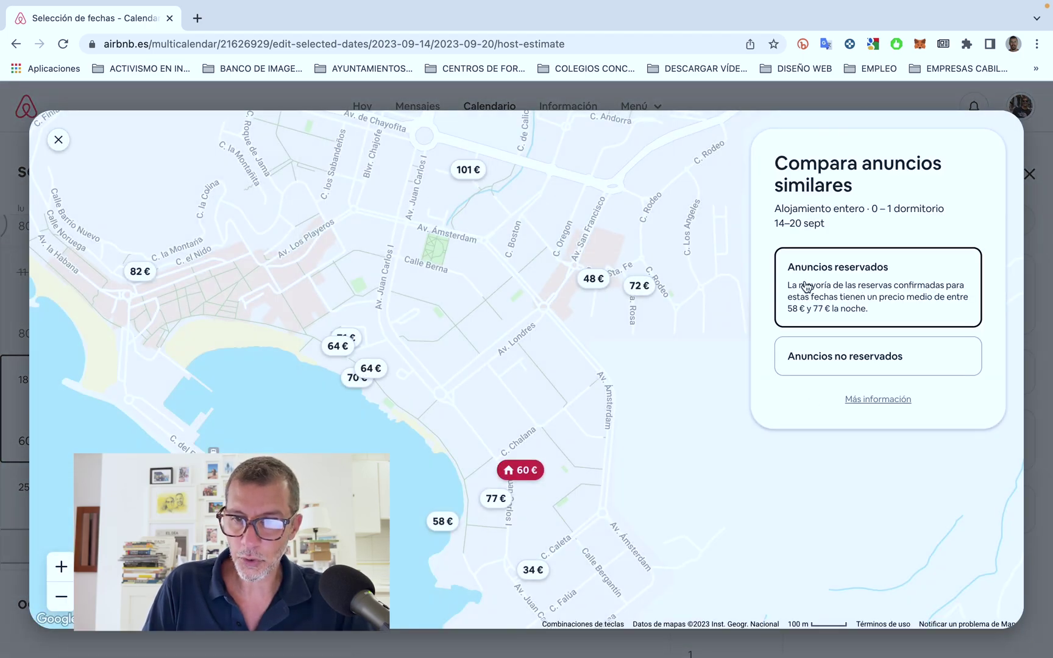
double_click(560, 453)
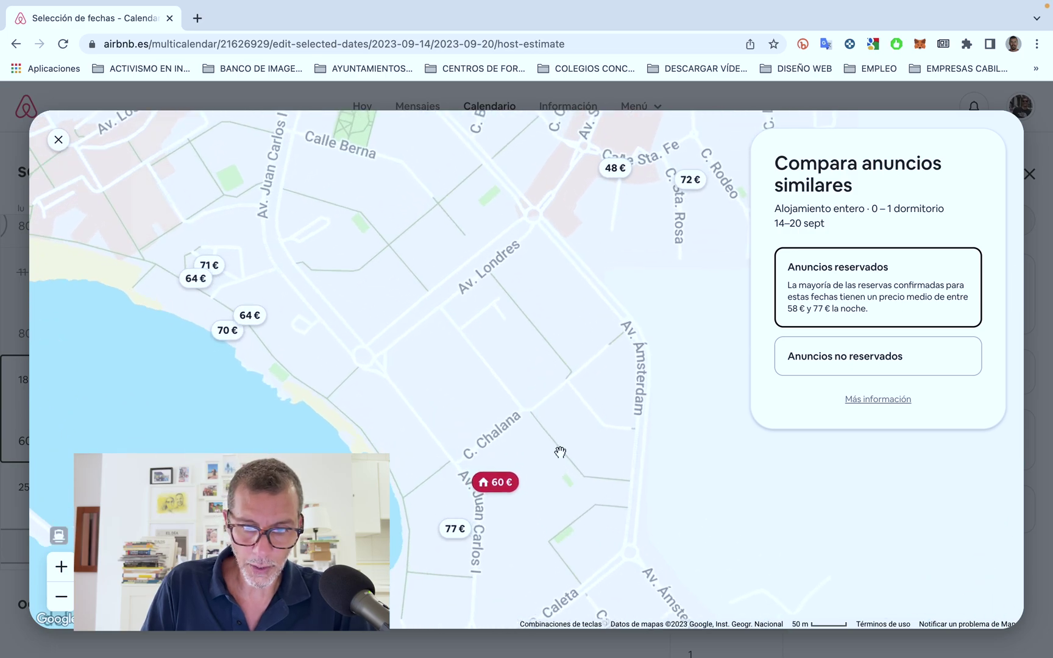
left_click_drag(592, 399, 616, 357)
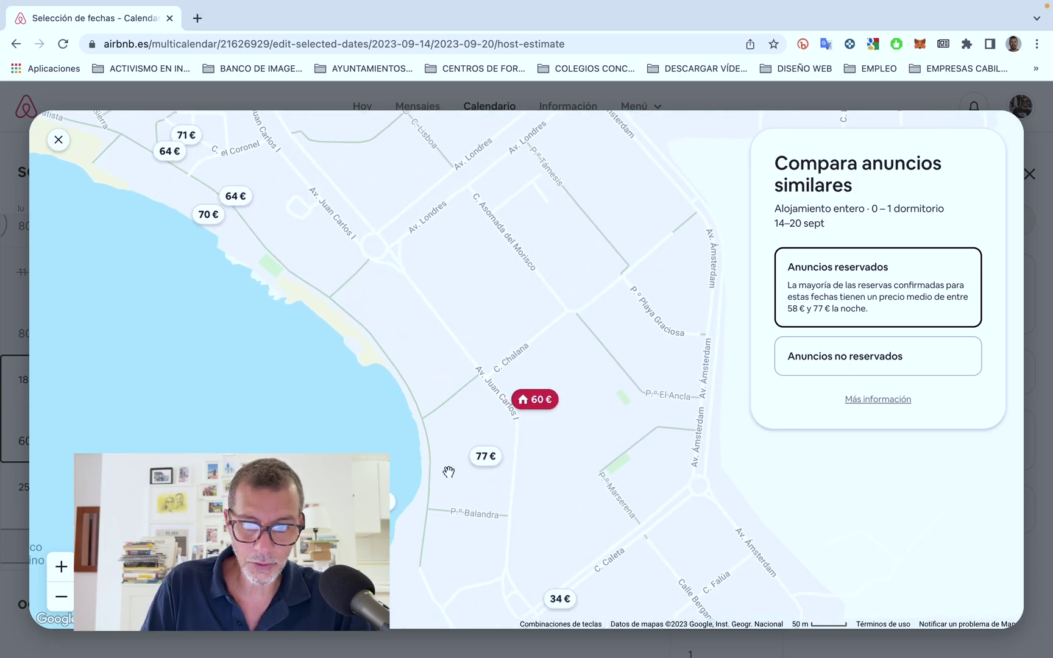
left_click_drag(447, 470, 482, 387)
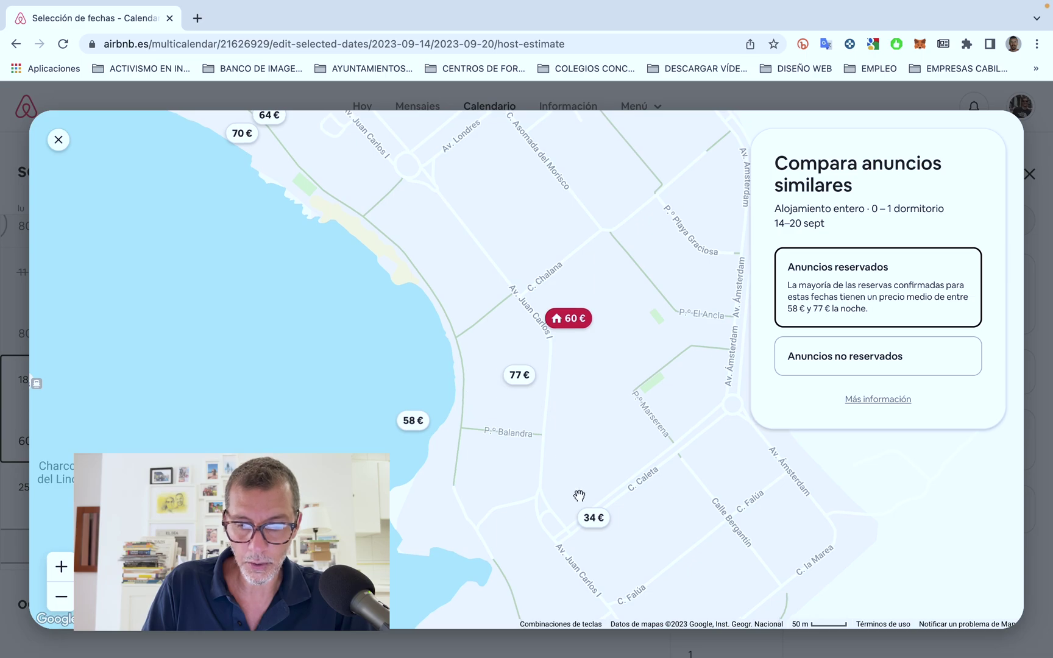
Preview the similar reserved listings priced at 77 € and 58 € near the own listing on the comparison map
left_click(526, 382)
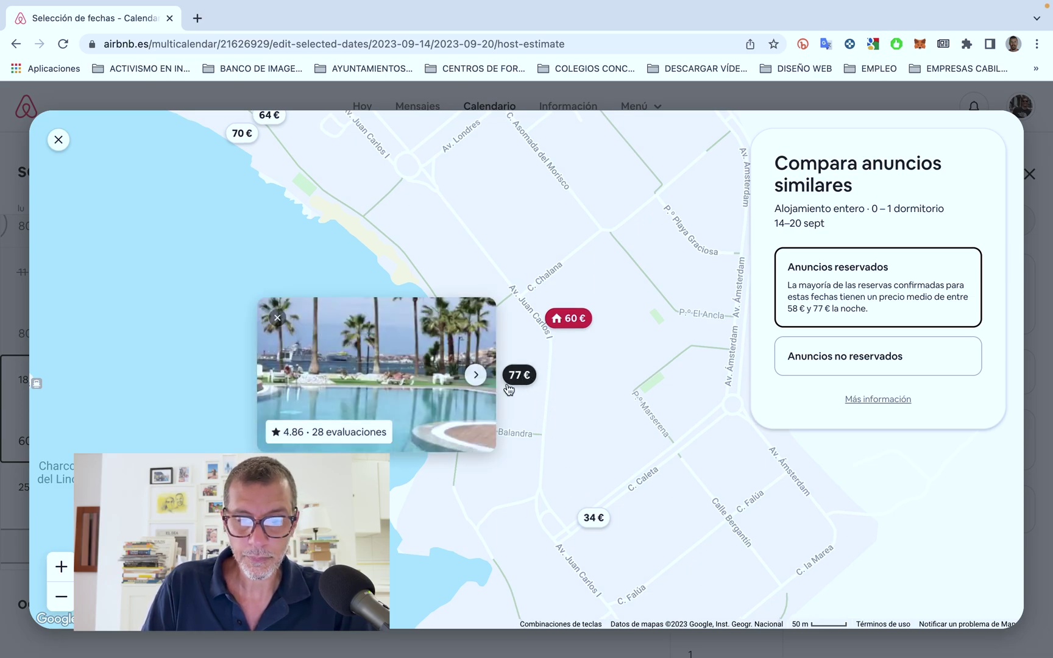
left_click(537, 393)
left_click(413, 420)
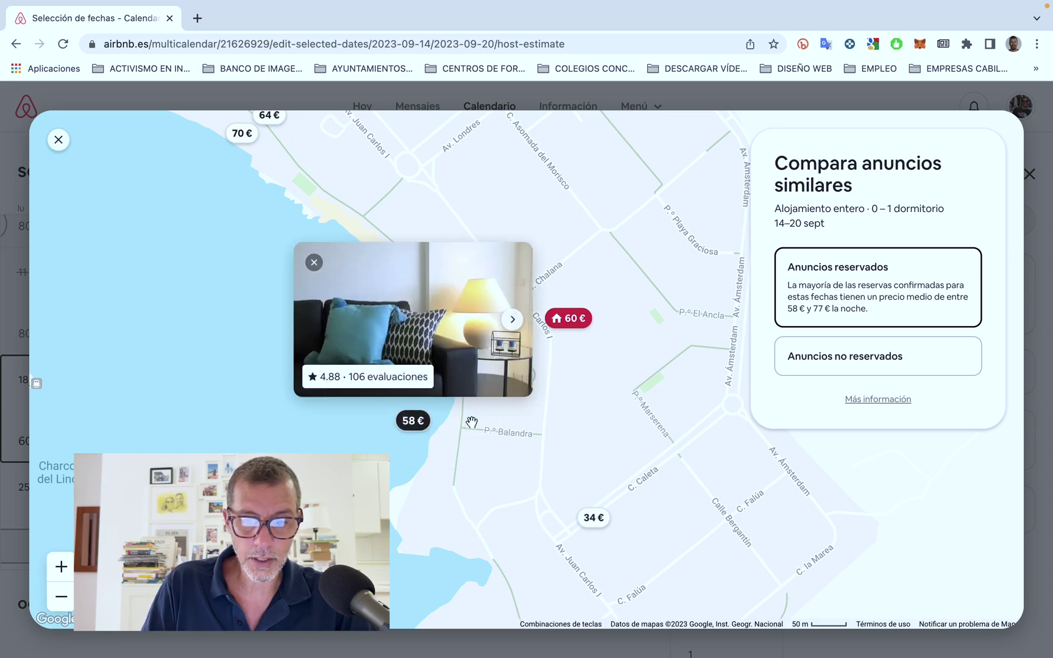
left_click(594, 382)
Preview the reserved listings priced at 64 € and 70 € farther up the coast, and return the map to the own listing
left_click_drag(470, 277, 515, 351)
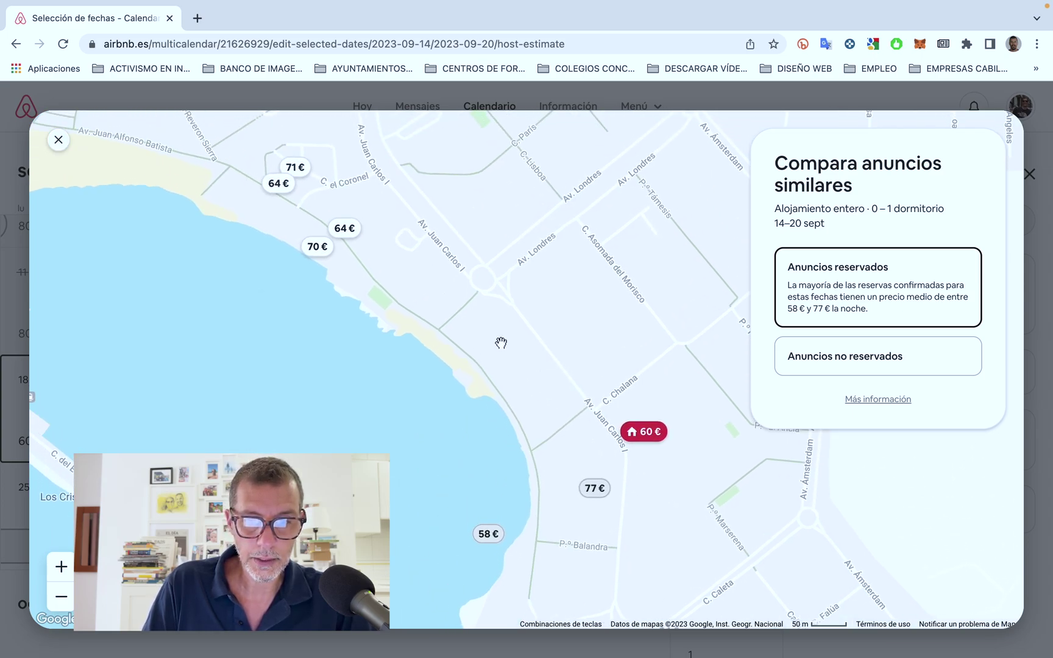
left_click(356, 236)
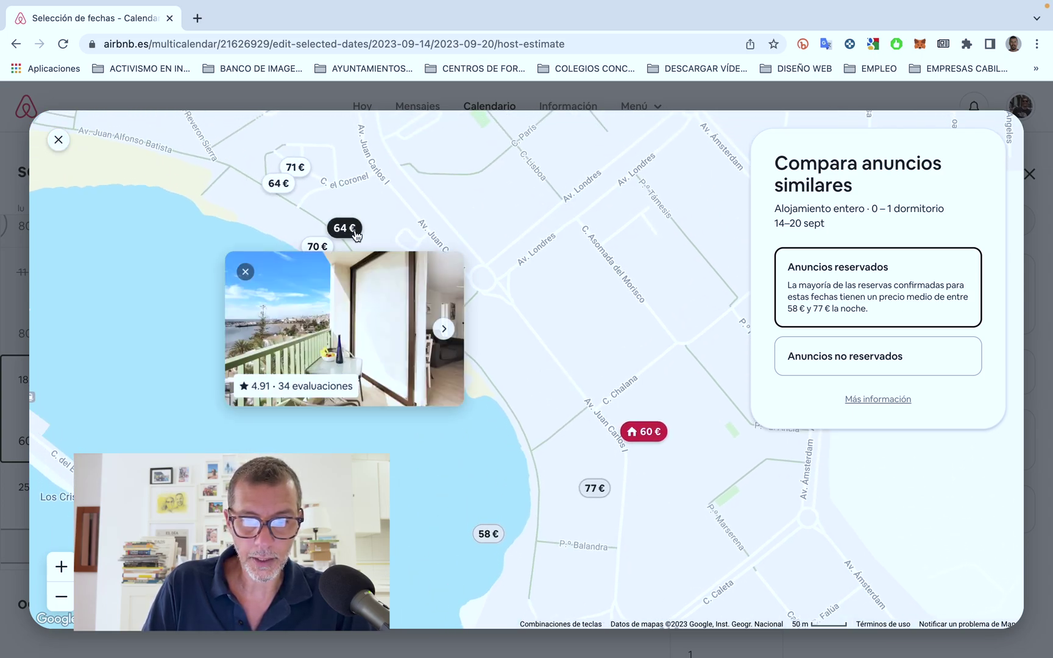
left_click(314, 246)
left_click(278, 183)
left_click(286, 196)
left_click_drag(435, 343, 347, 270)
mouse_move(512, 269)
left_mouse_down()
mouse_move(468, 275)
mouse_move(517, 266)
mouse_move(496, 354)
mouse_move(482, 296)
mouse_move(522, 258)
left_mouse_up()
left_click_drag(585, 301, 575, 301)
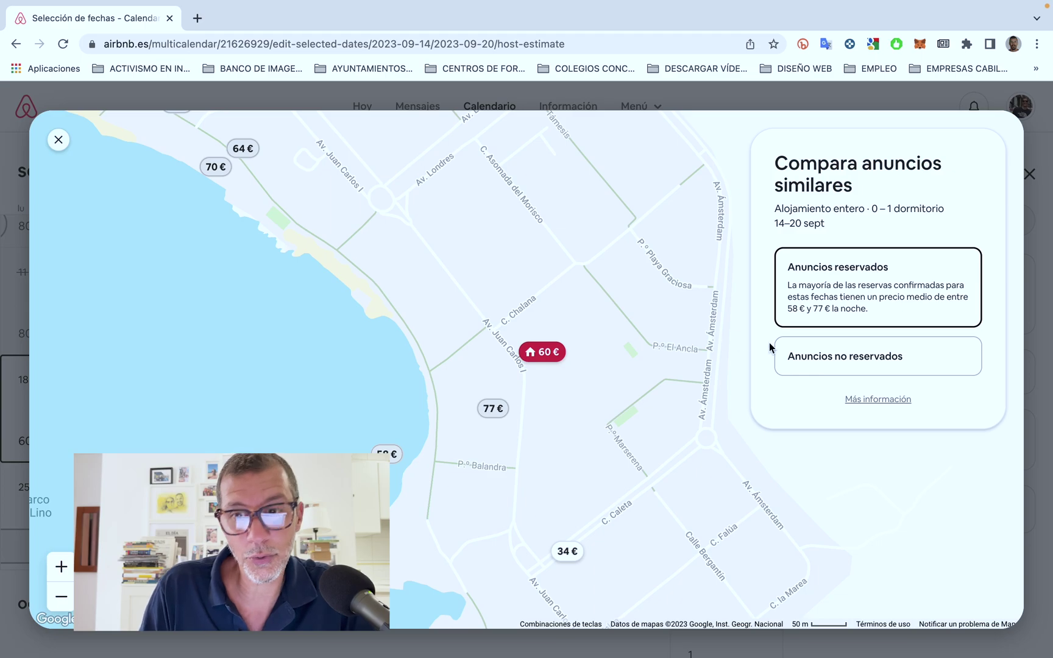
Compare the prices of similar unreserved listings for 14–20 September around the own listing, and close the comparison
left_click(831, 361)
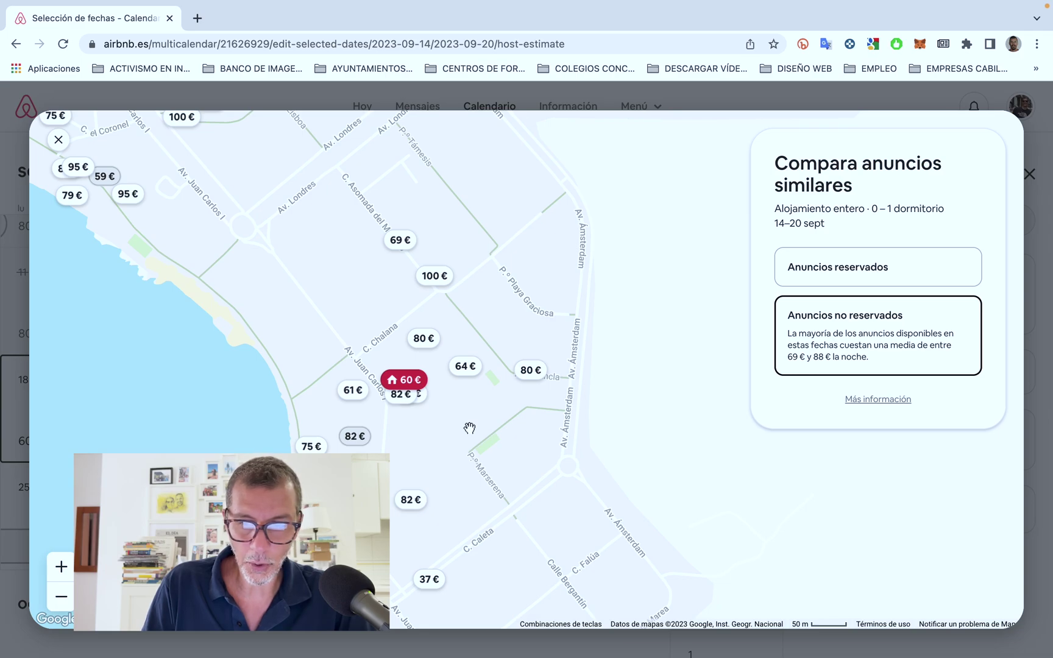
left_click_drag(478, 419, 496, 399)
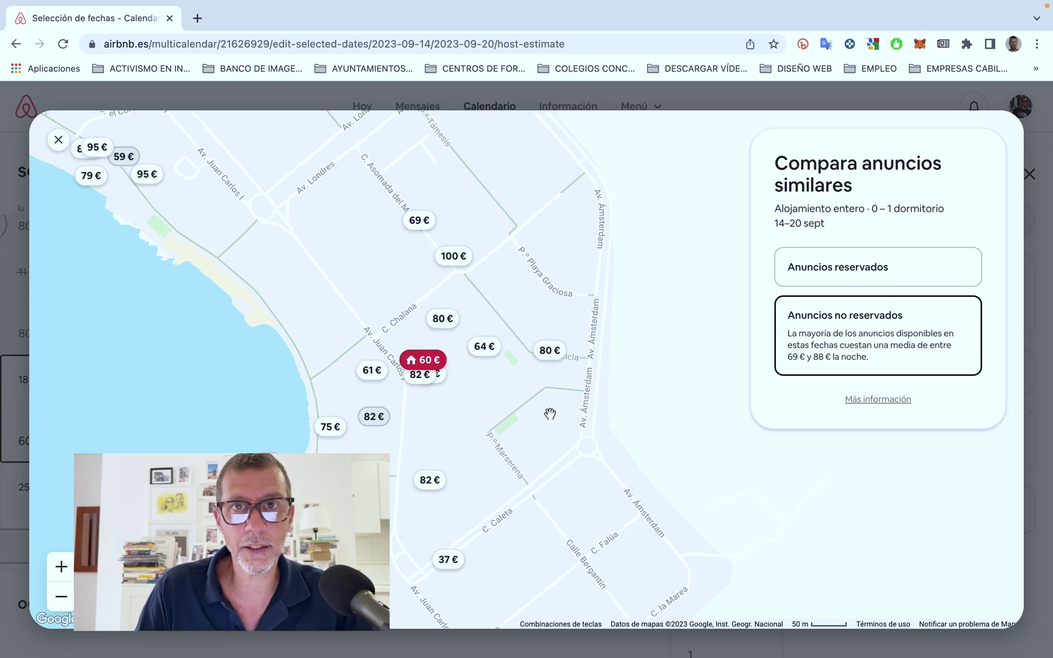
left_click_drag(534, 429, 576, 414)
key("Escape")
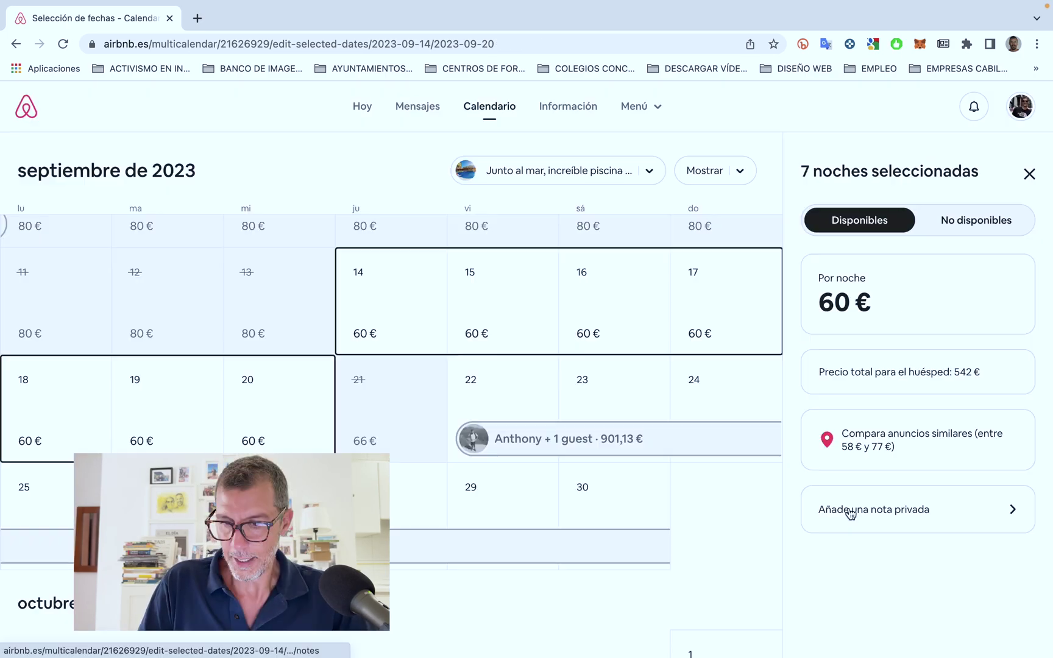
View the private notes form for 14–20 September and go back without adding a note
left_click(894, 506)
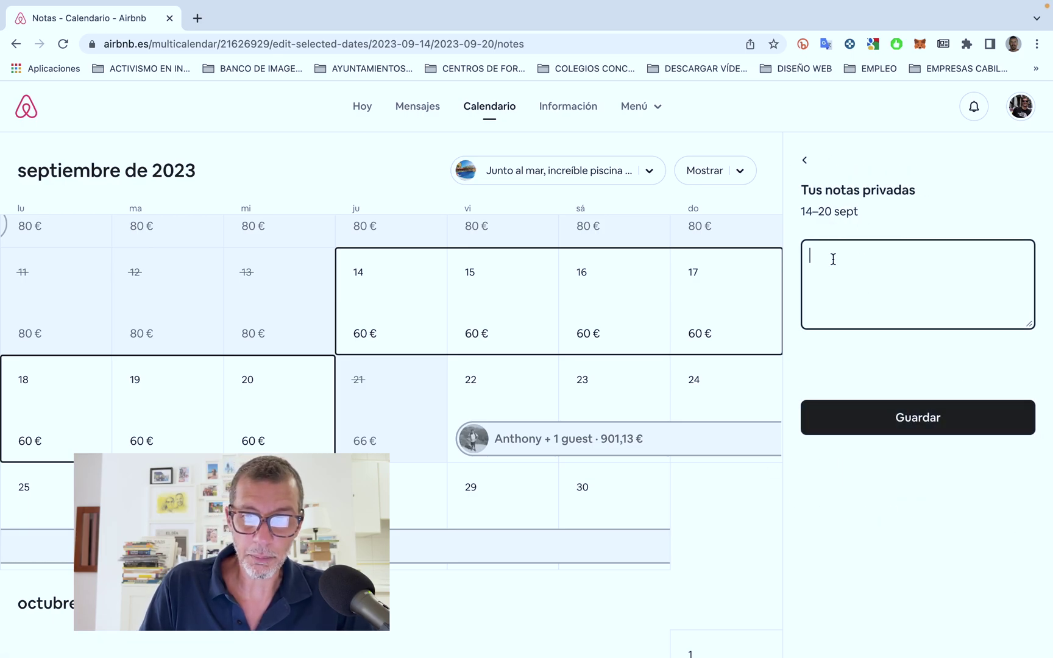
left_click(806, 160)
scroll(710, 376, "down", 1)
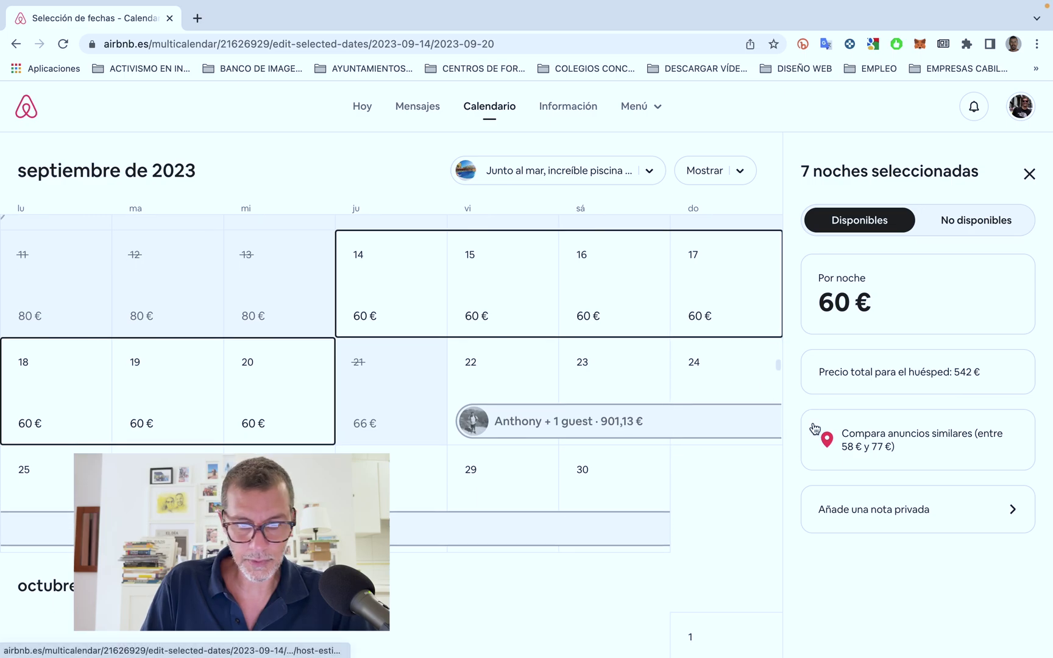
Close the selection of 14–20 September and look over the listing's general price and discount settings
scroll(699, 364, "up", 3)
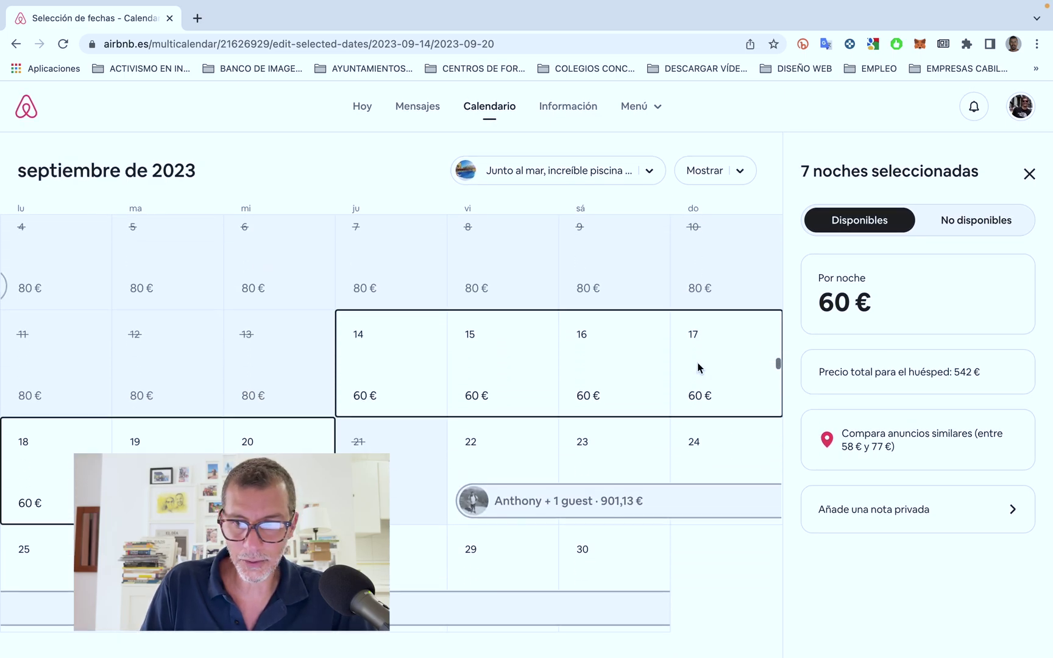
scroll(696, 362, "down", 1)
left_click(1029, 183)
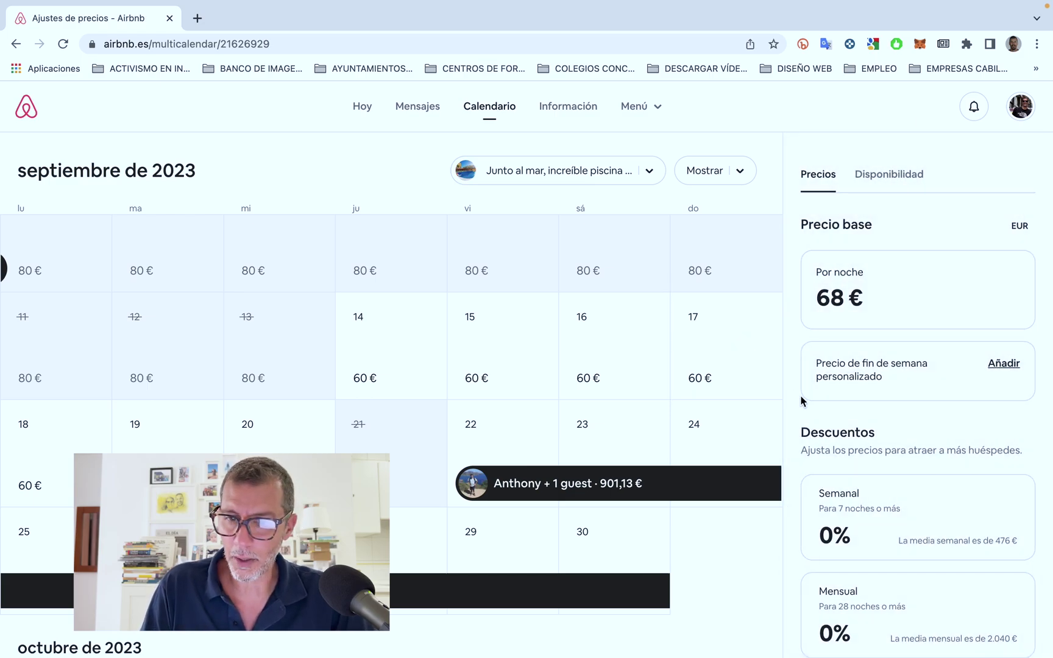
scroll(862, 429, "down", 3)
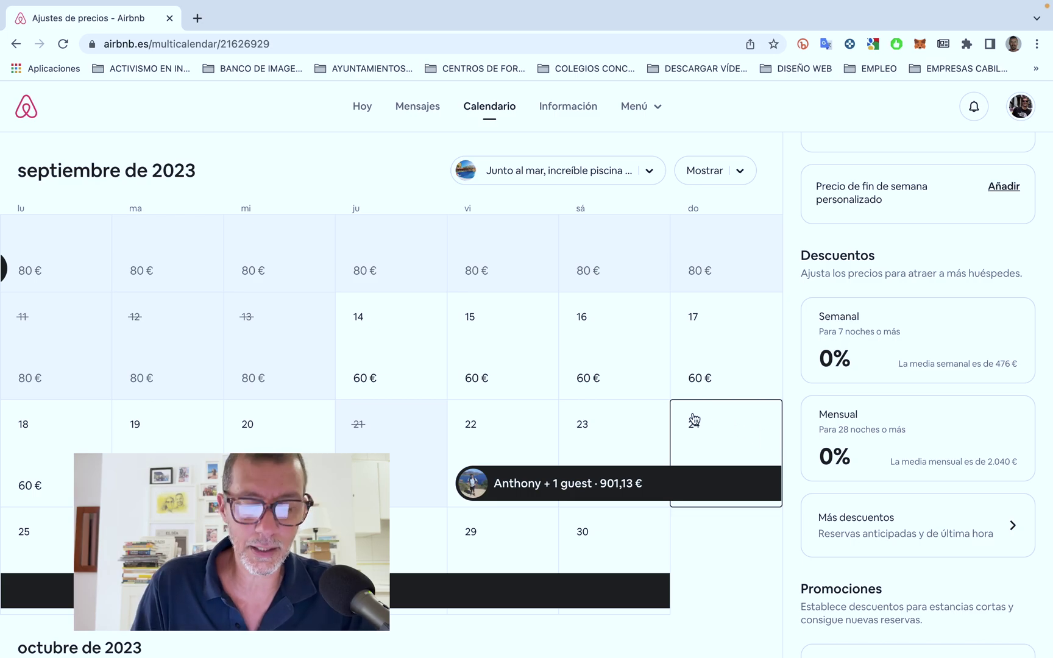
scroll(750, 469, "down", 2)
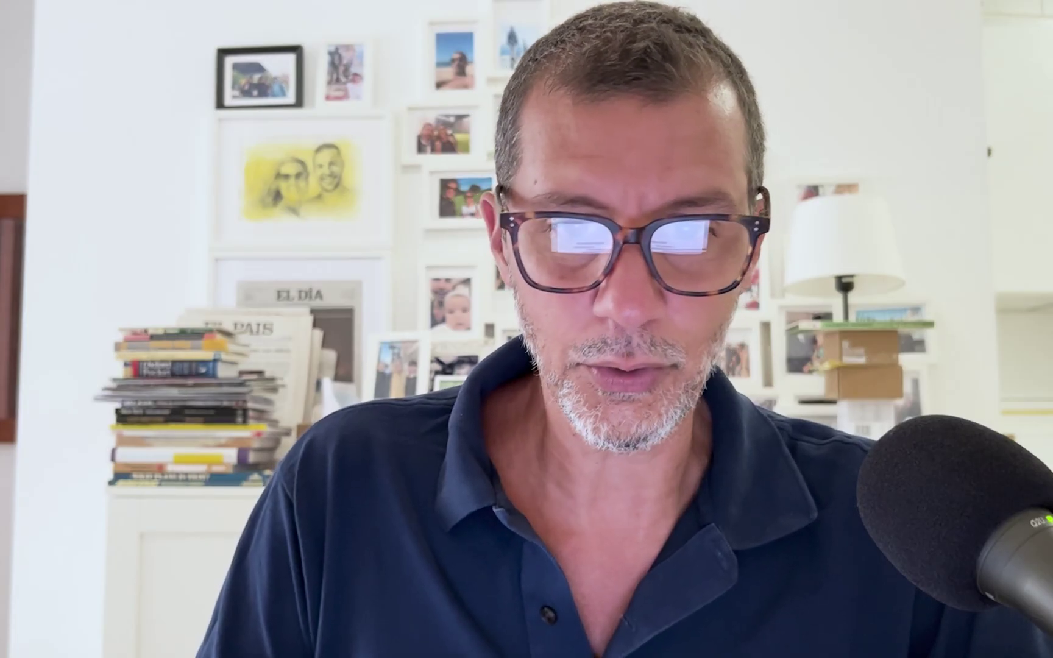